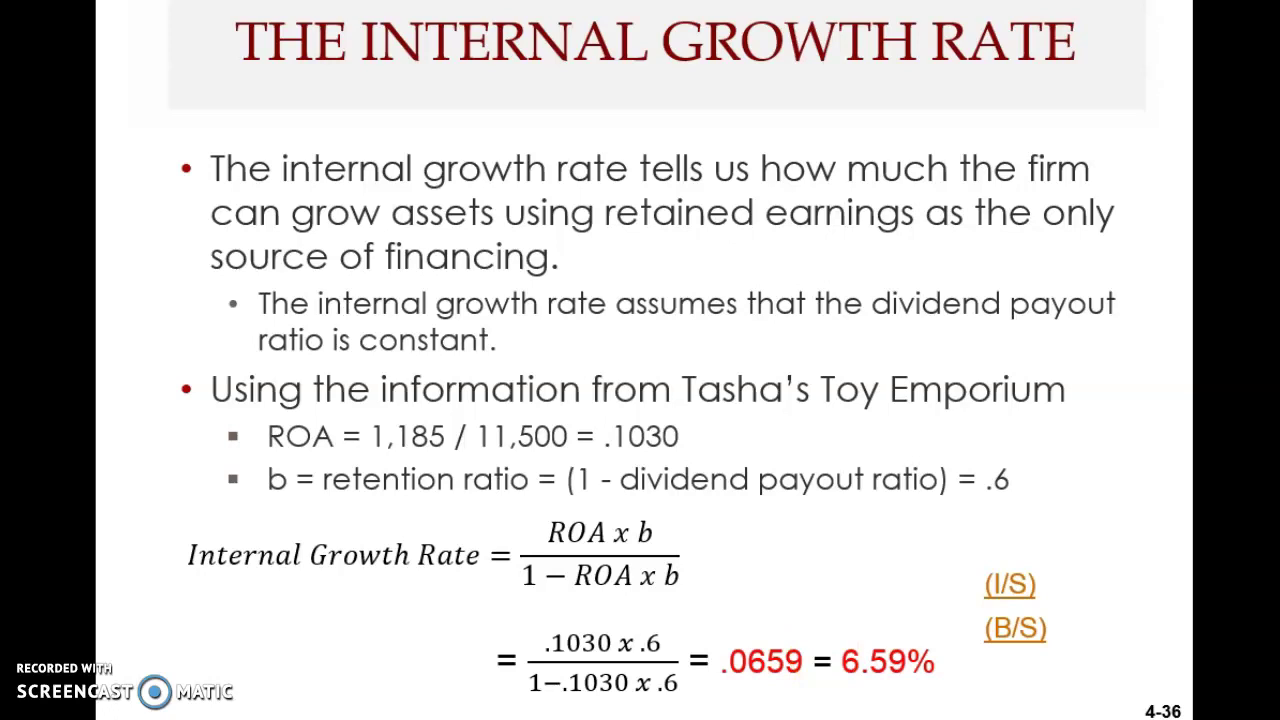
Step: Advance to the Tasha's – IGR slide, exit the slideshow, and select G3's IGR sales formula in Excel
key(Right)
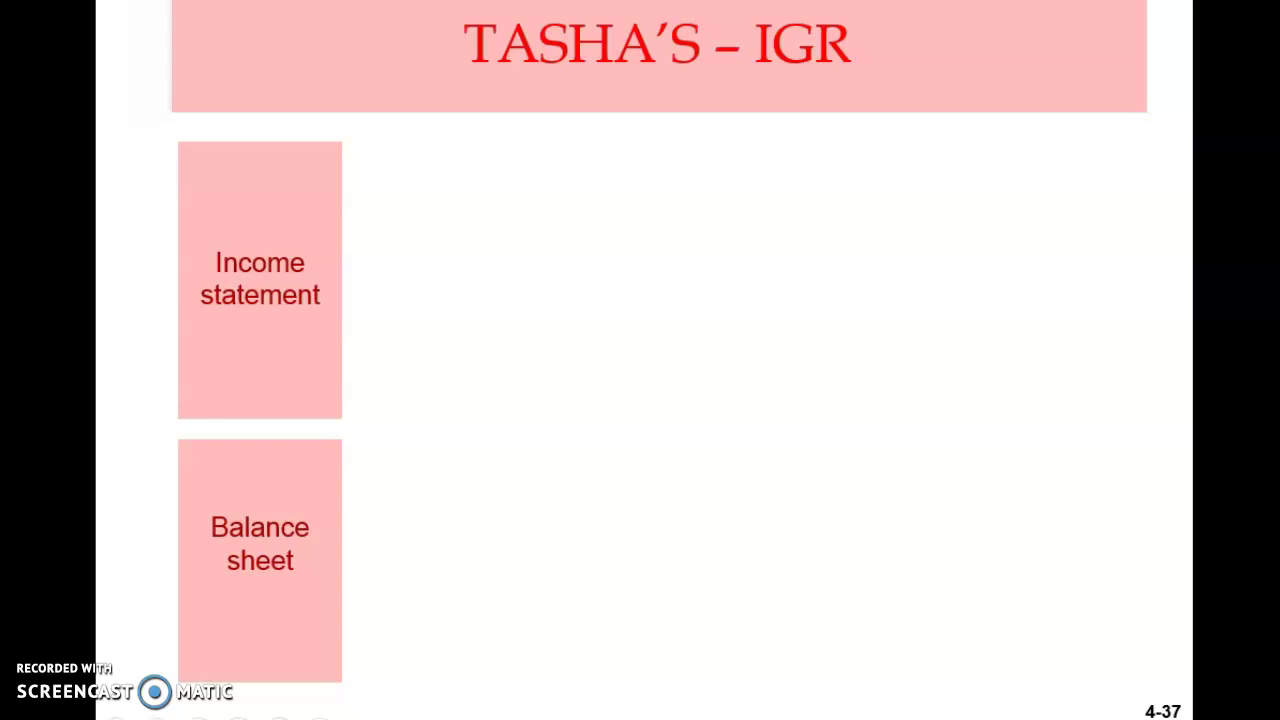
key(Escape)
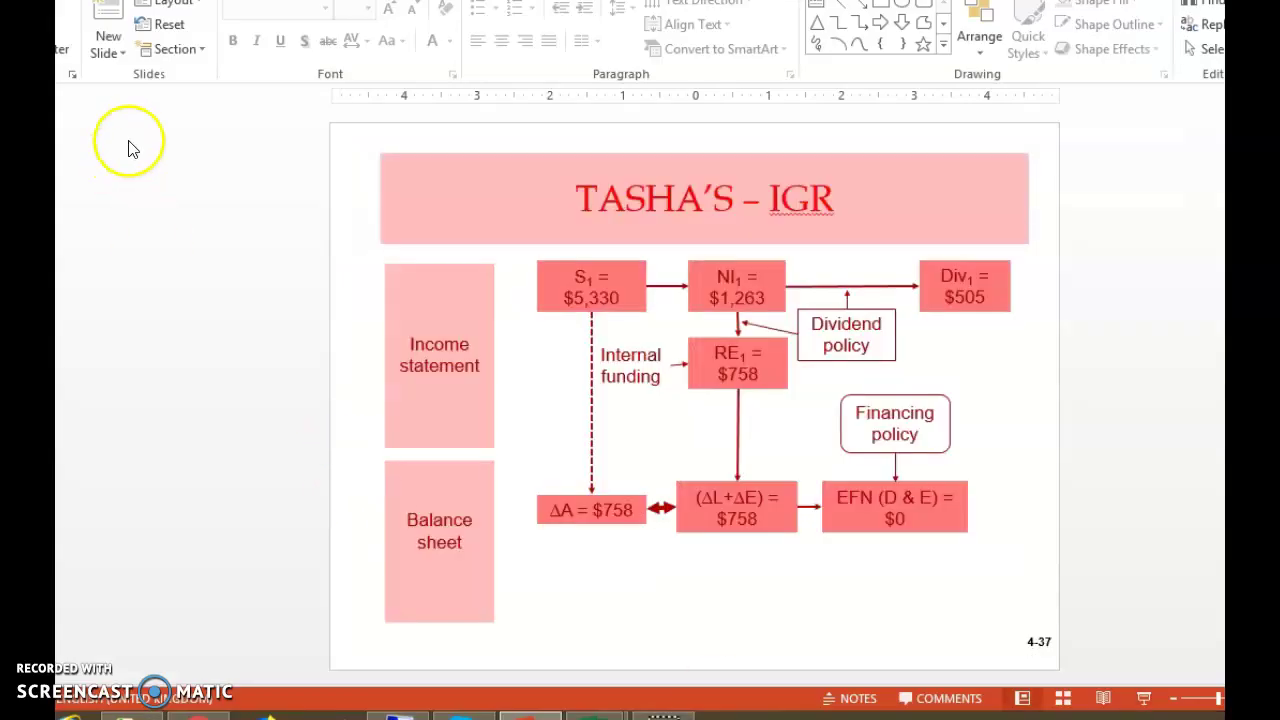
key(alt+Tab)
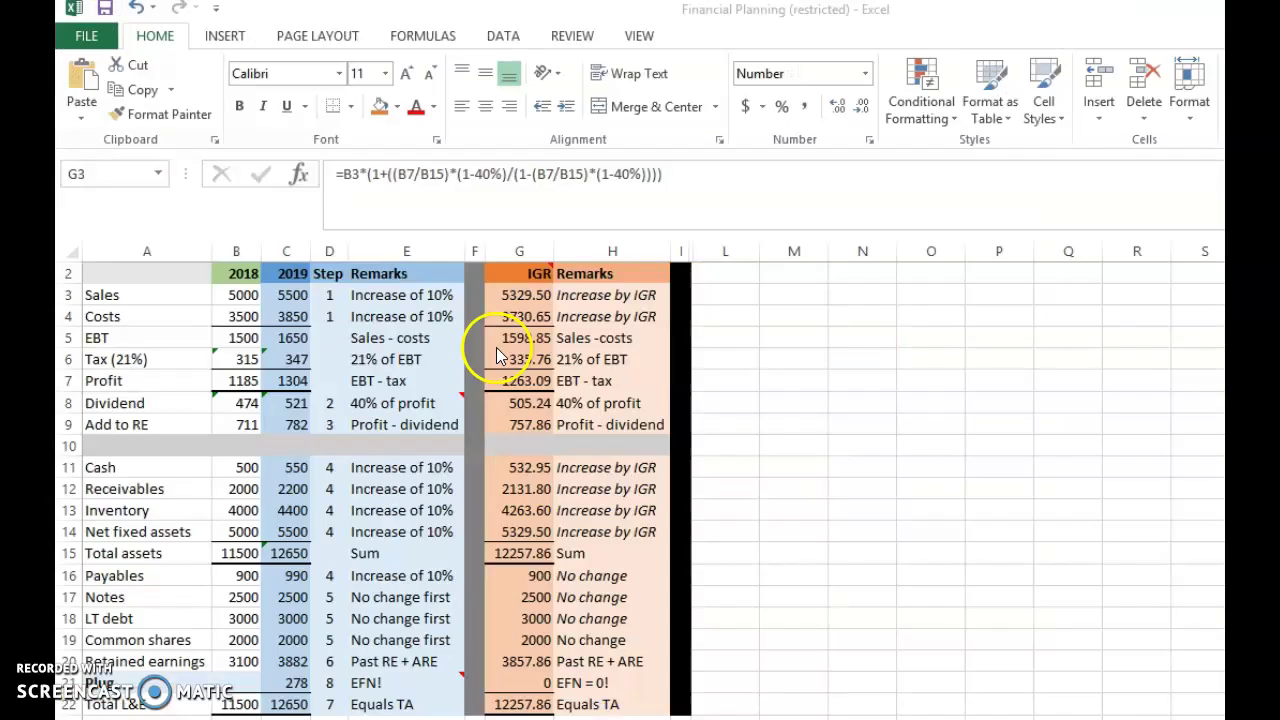
click(533, 297)
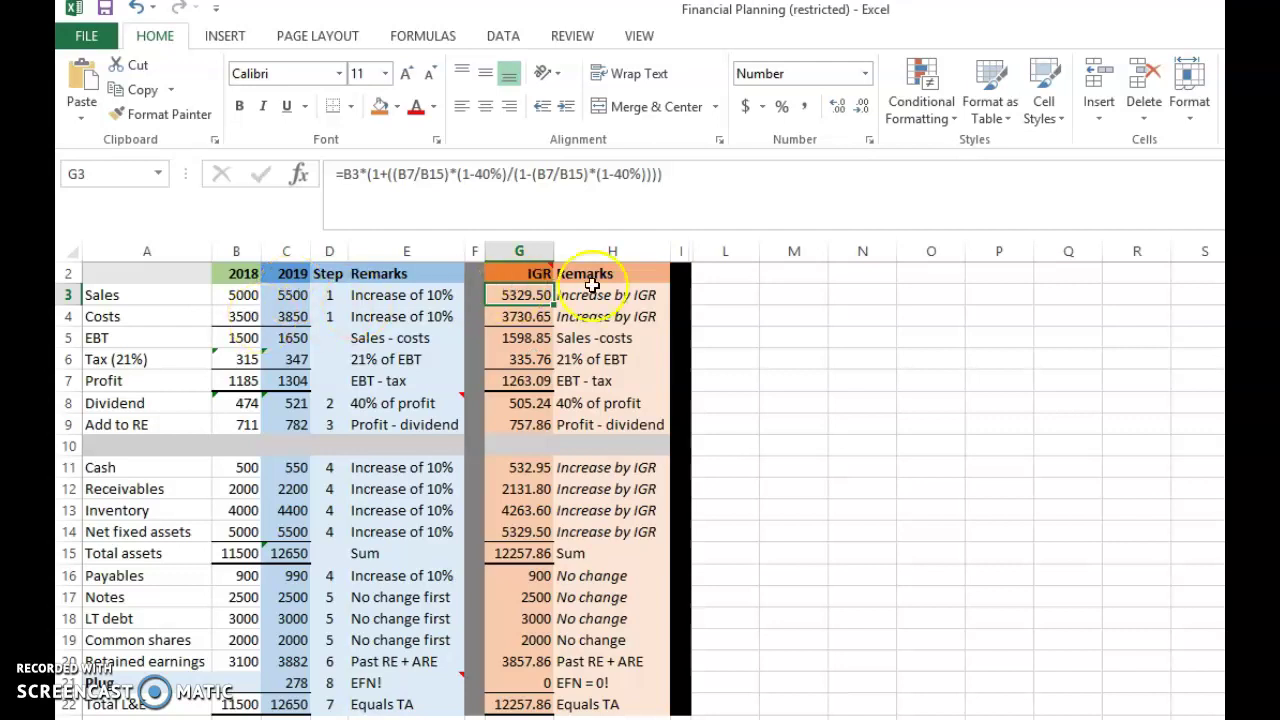
click(240, 300)
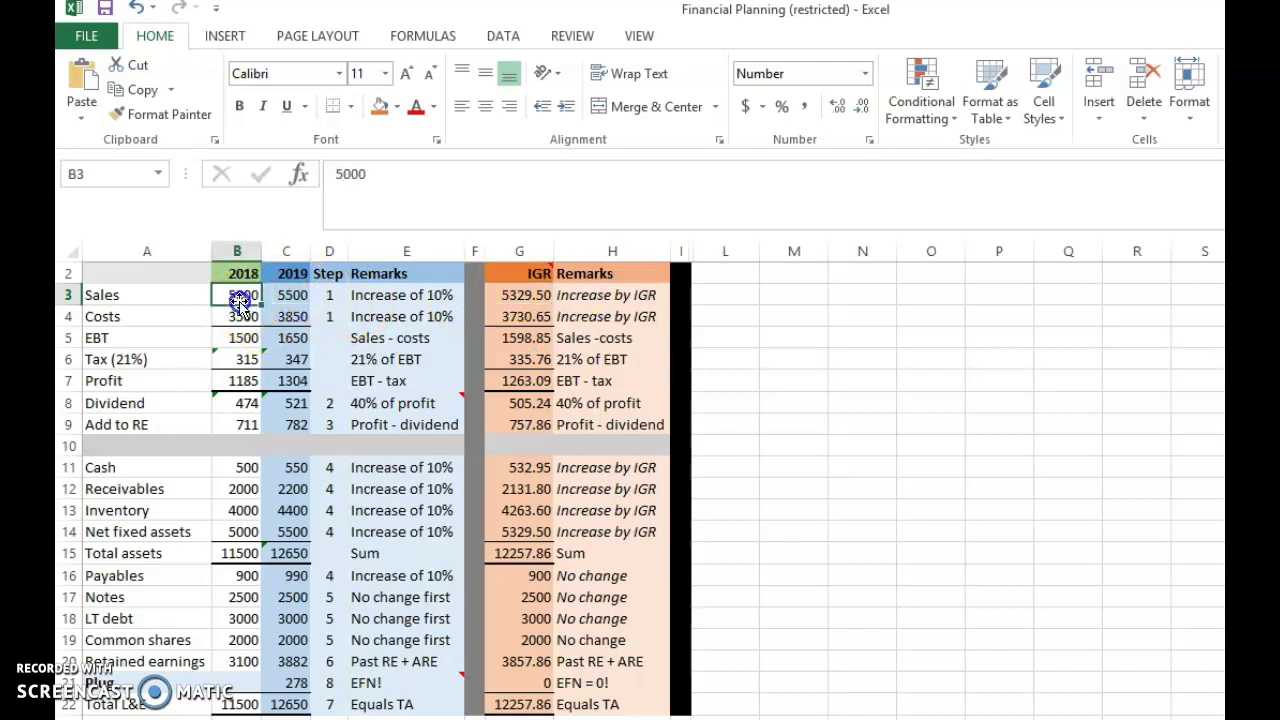
click(530, 295)
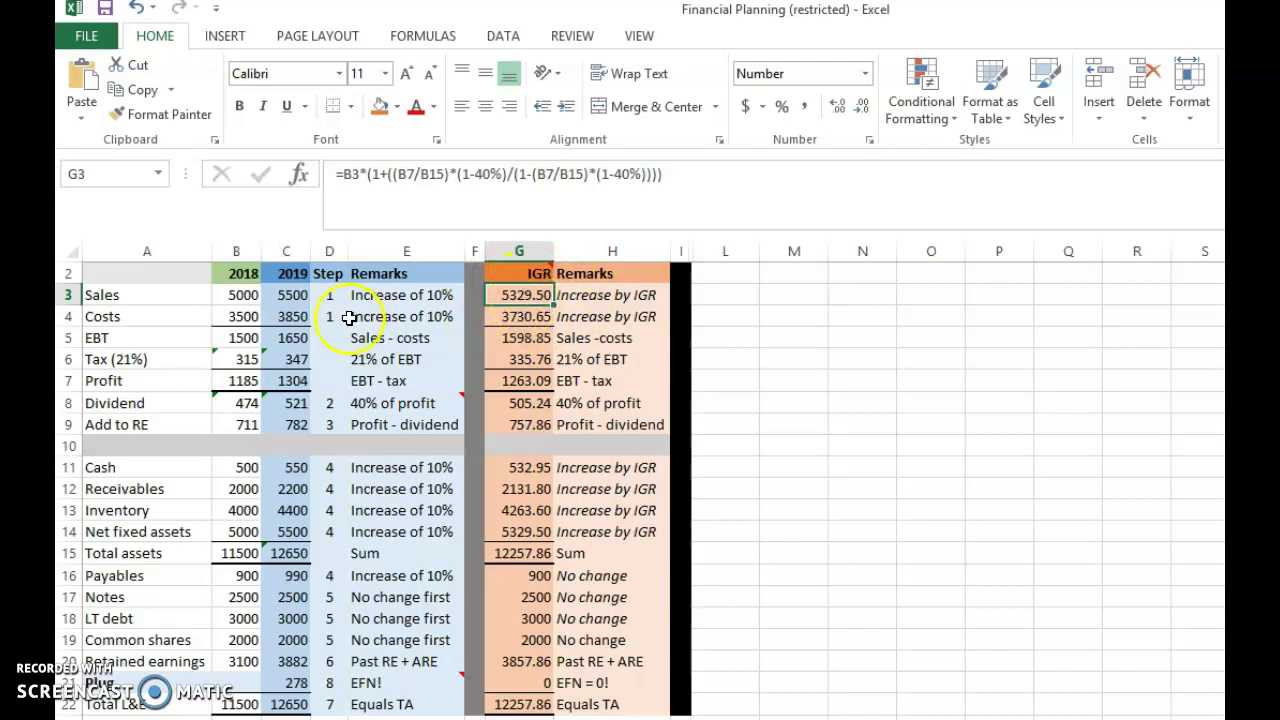
click(241, 297)
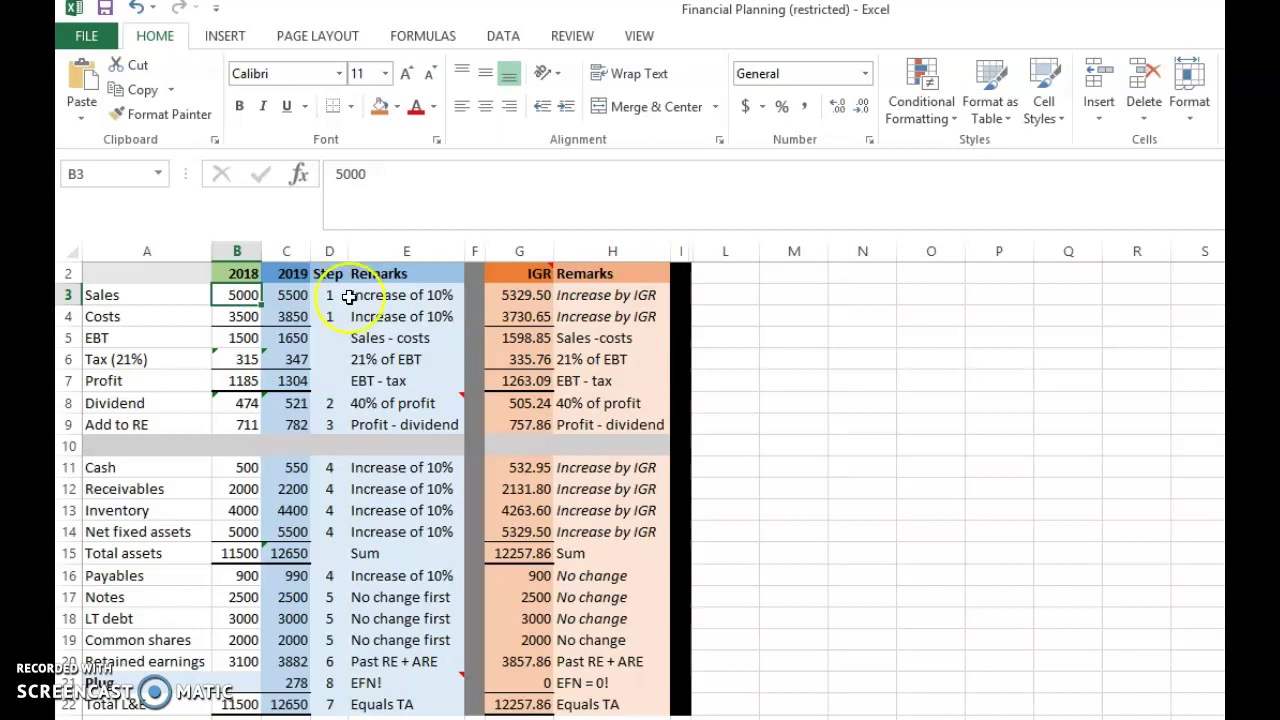
click(524, 297)
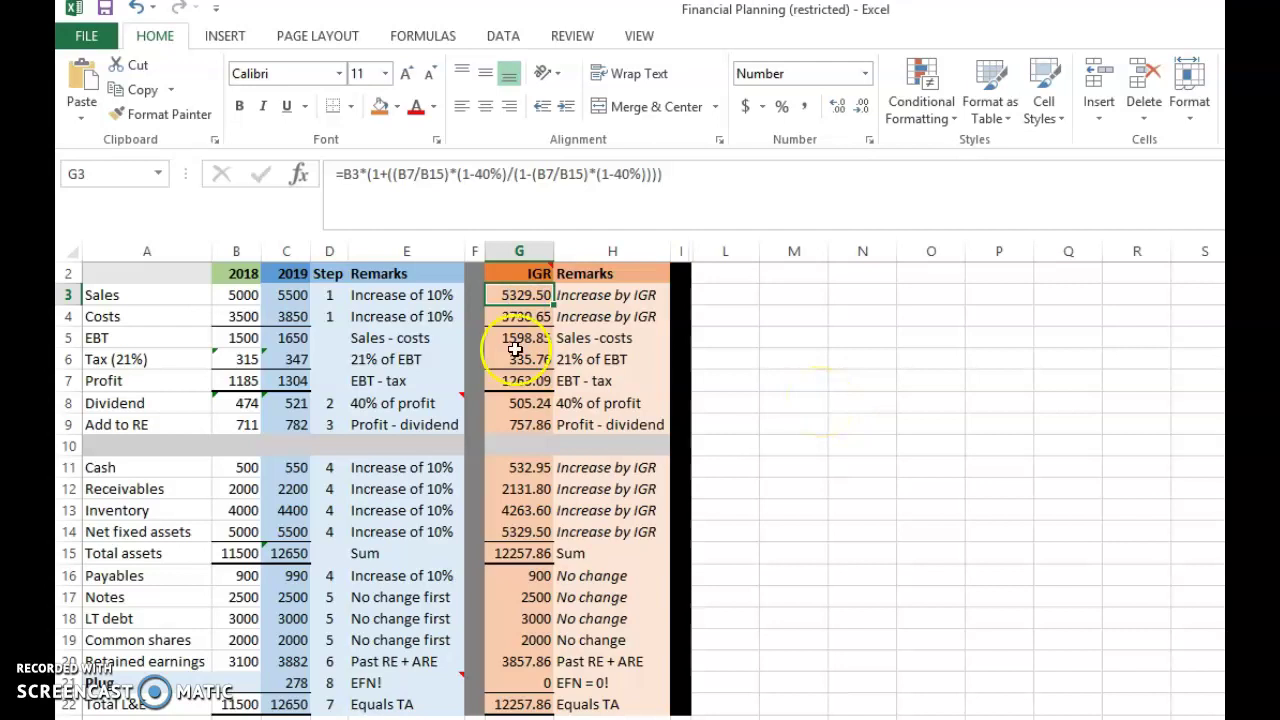
click(522, 317)
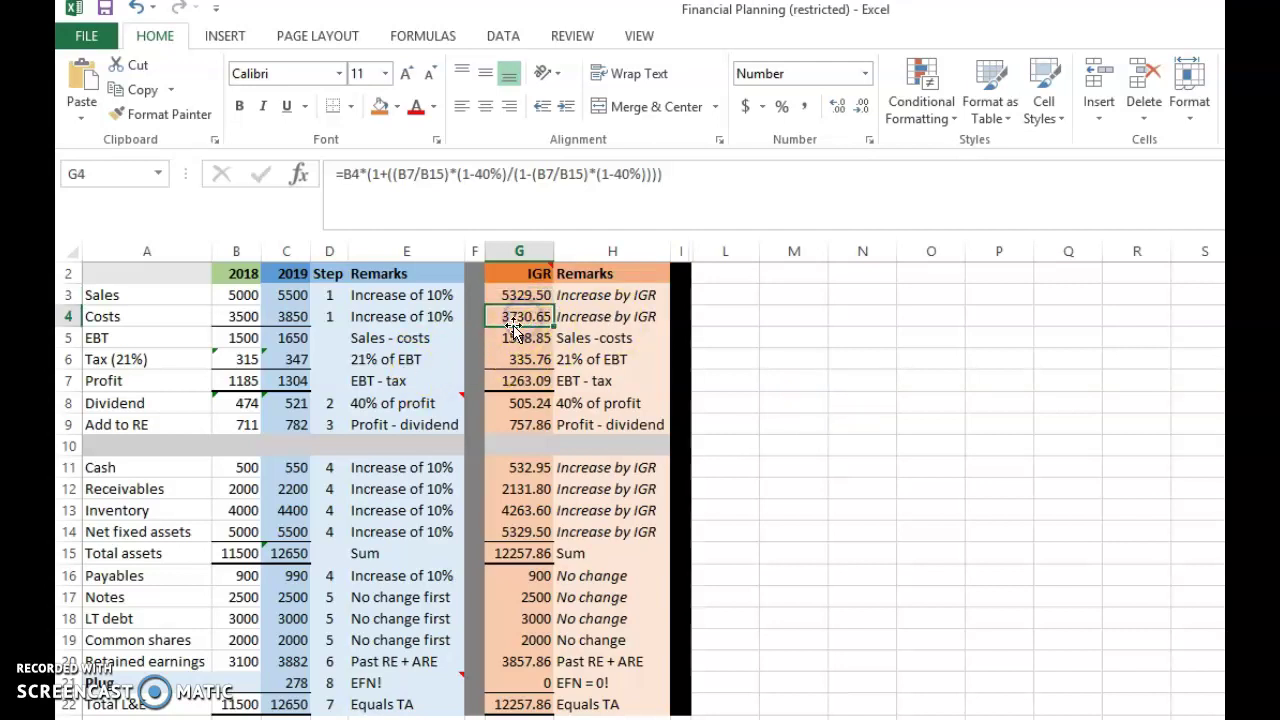
click(611, 316)
drag(610, 306, 606, 294)
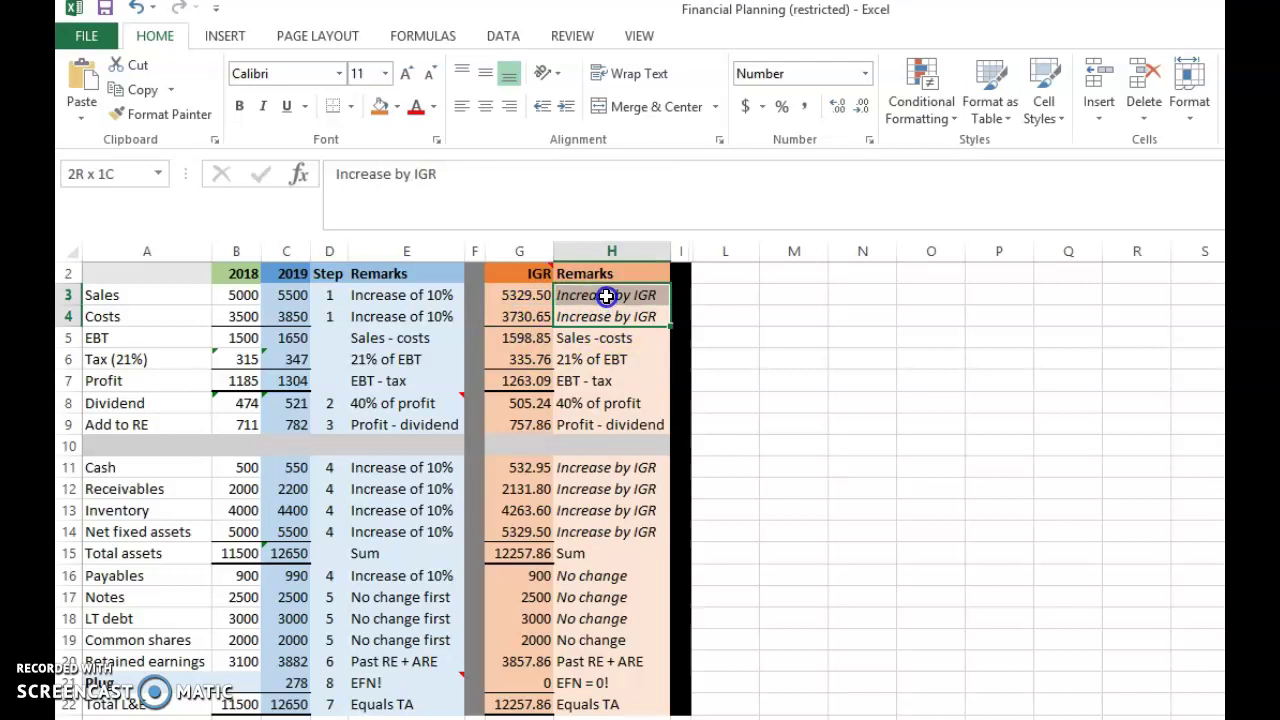
click(604, 316)
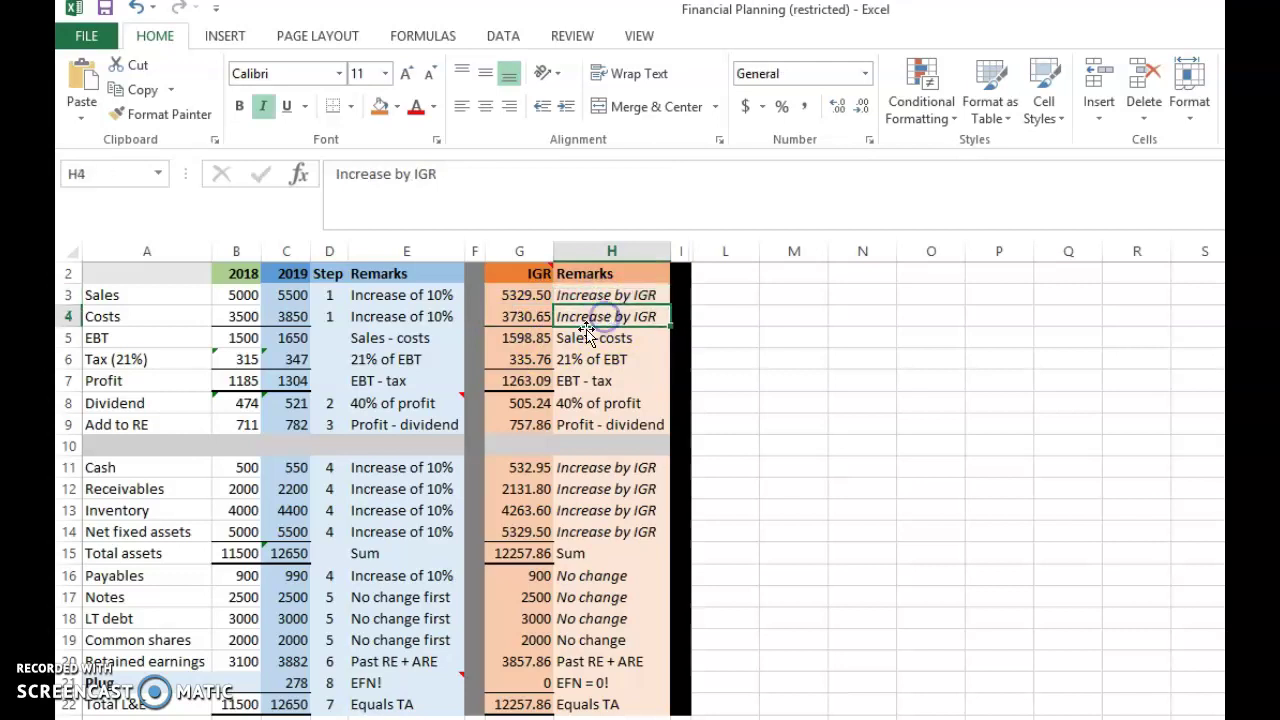
click(540, 340)
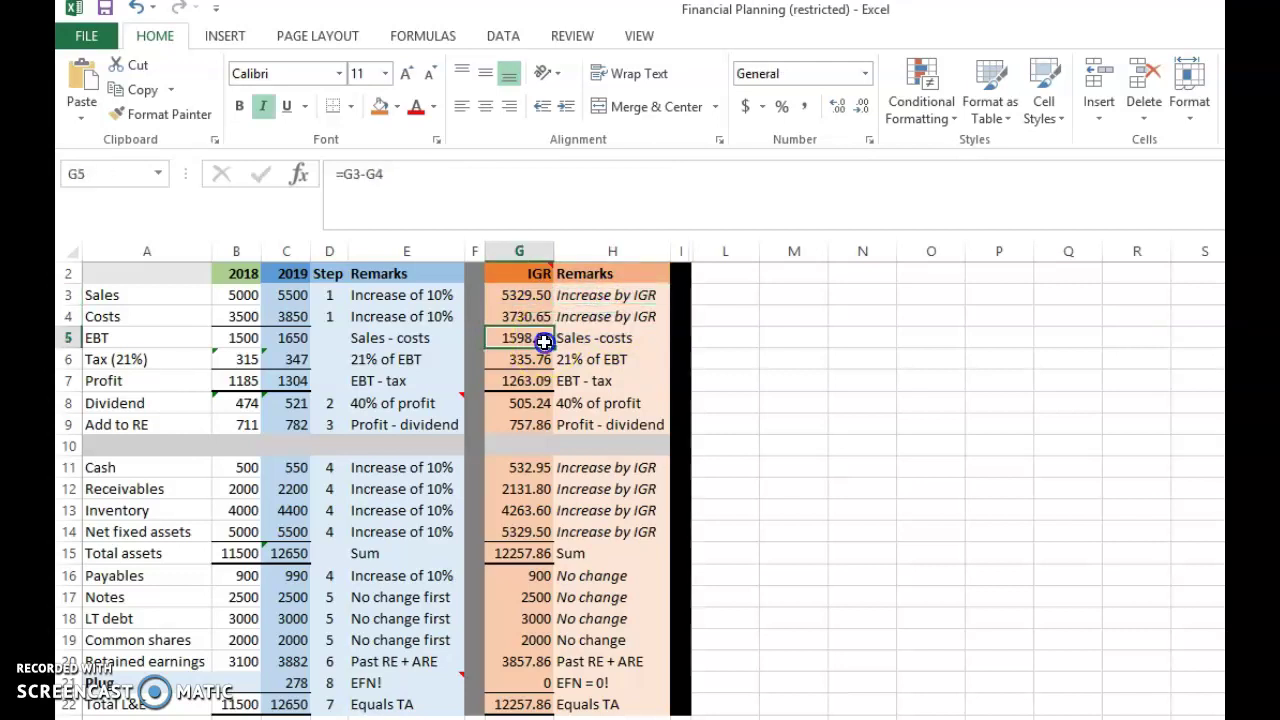
click(534, 403)
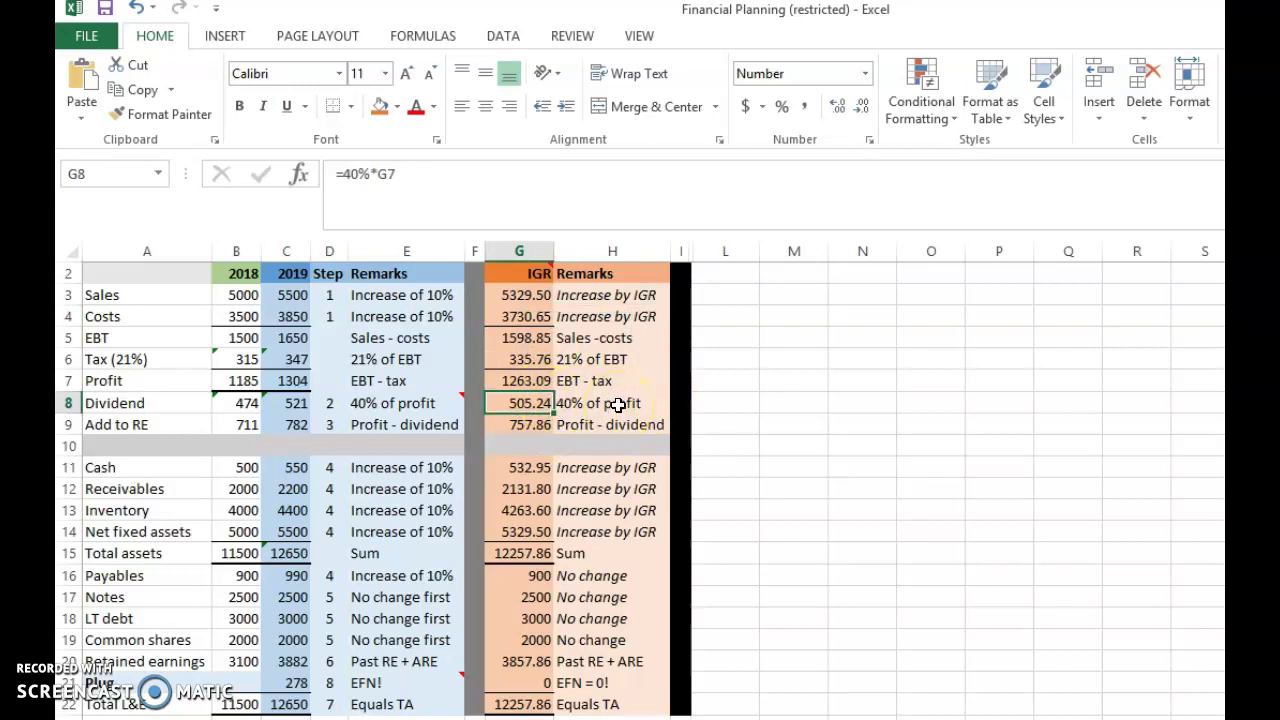
click(540, 424)
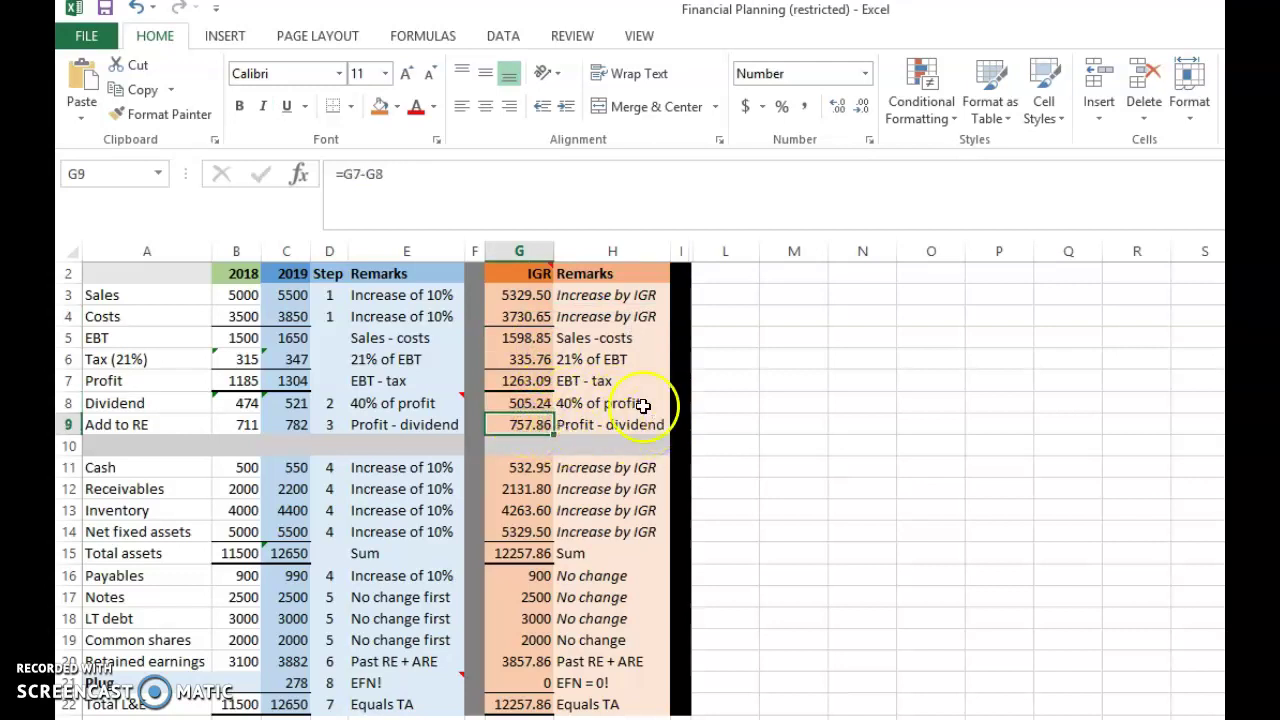
click(567, 424)
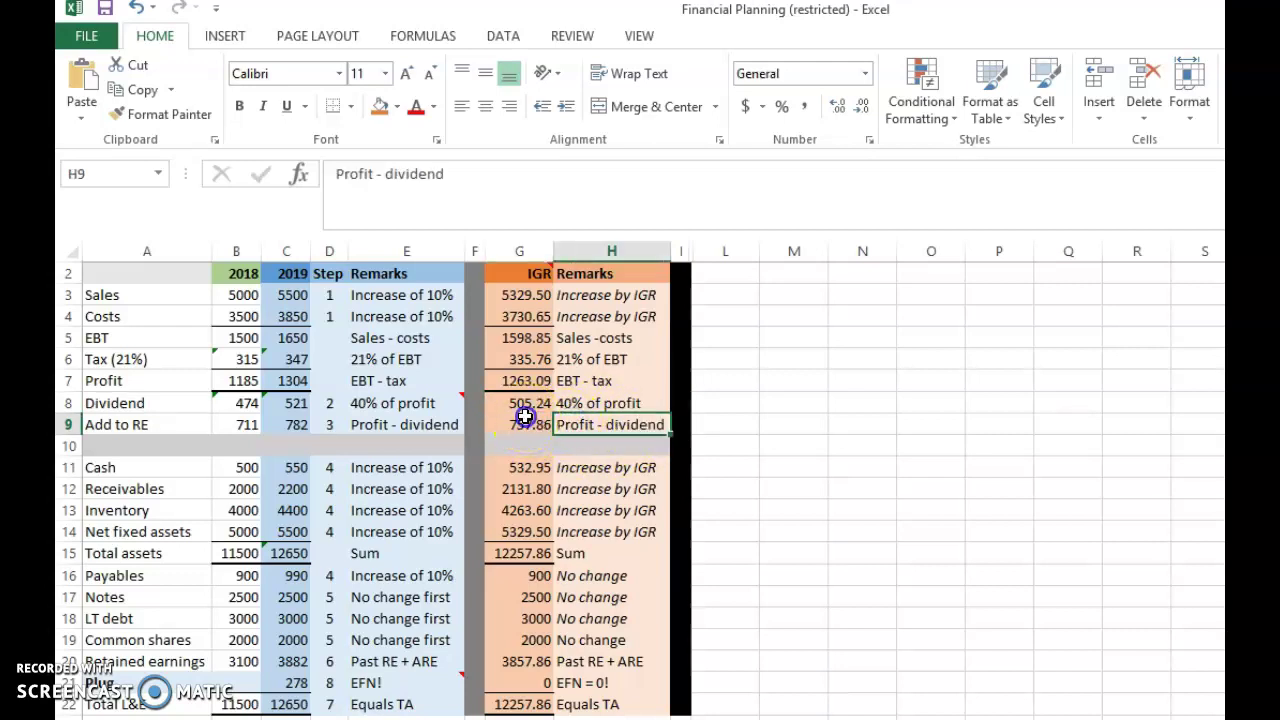
click(524, 418)
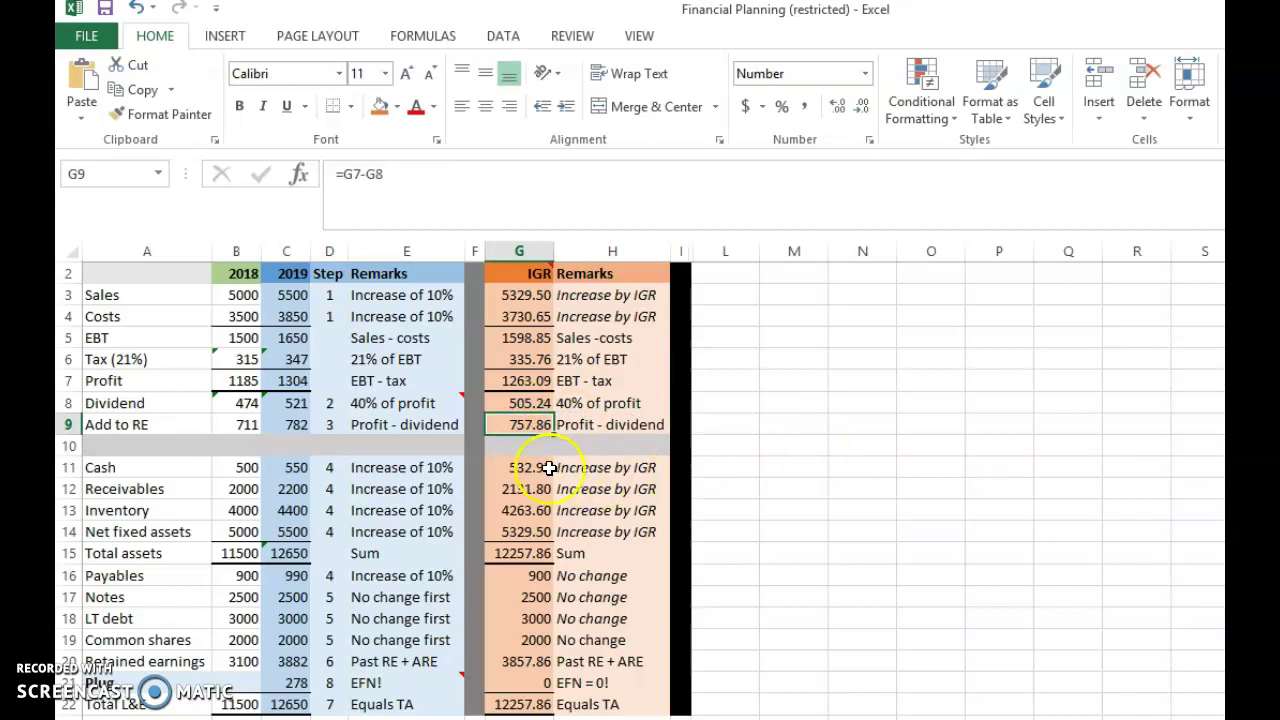
drag(540, 467, 534, 543)
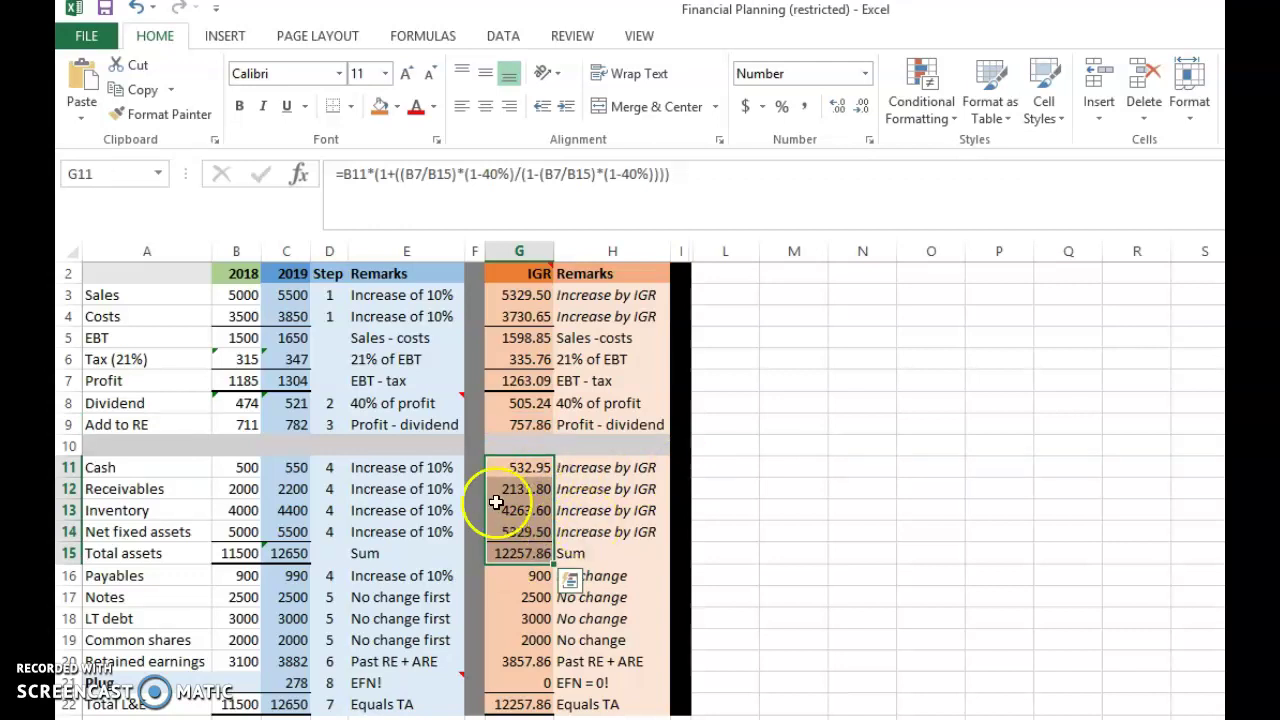
click(612, 467)
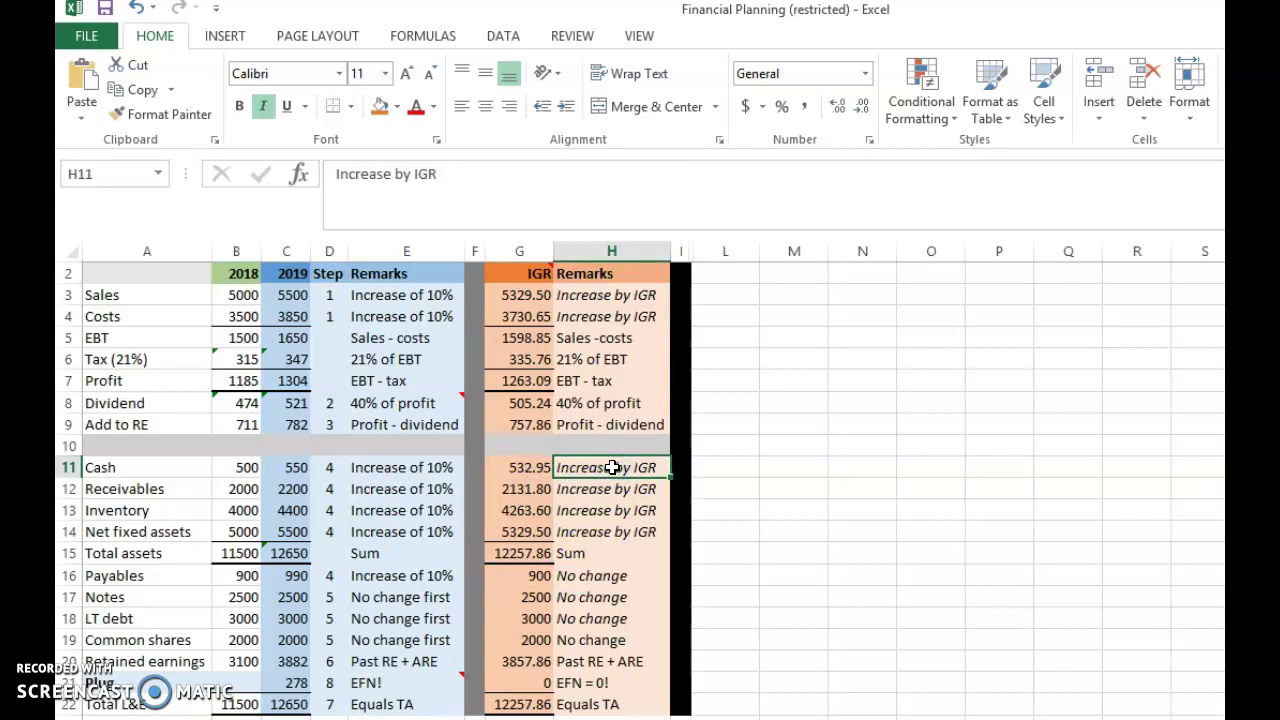
click(580, 296)
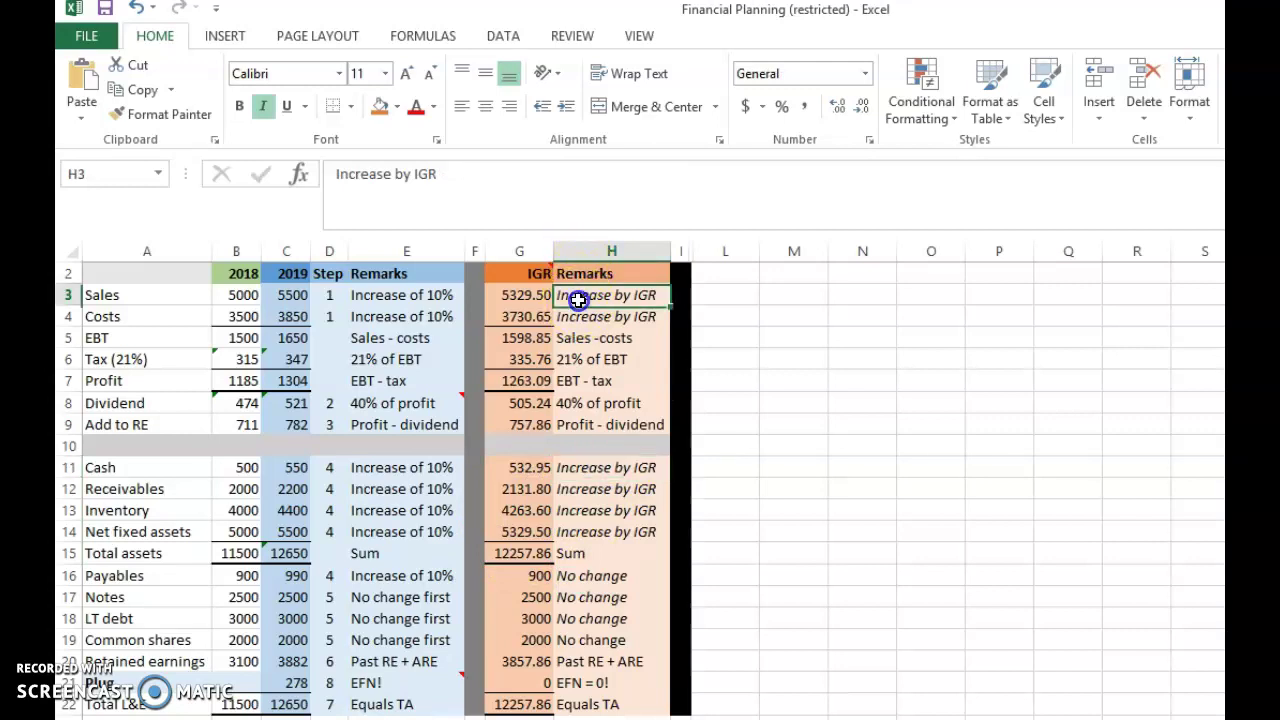
click(571, 467)
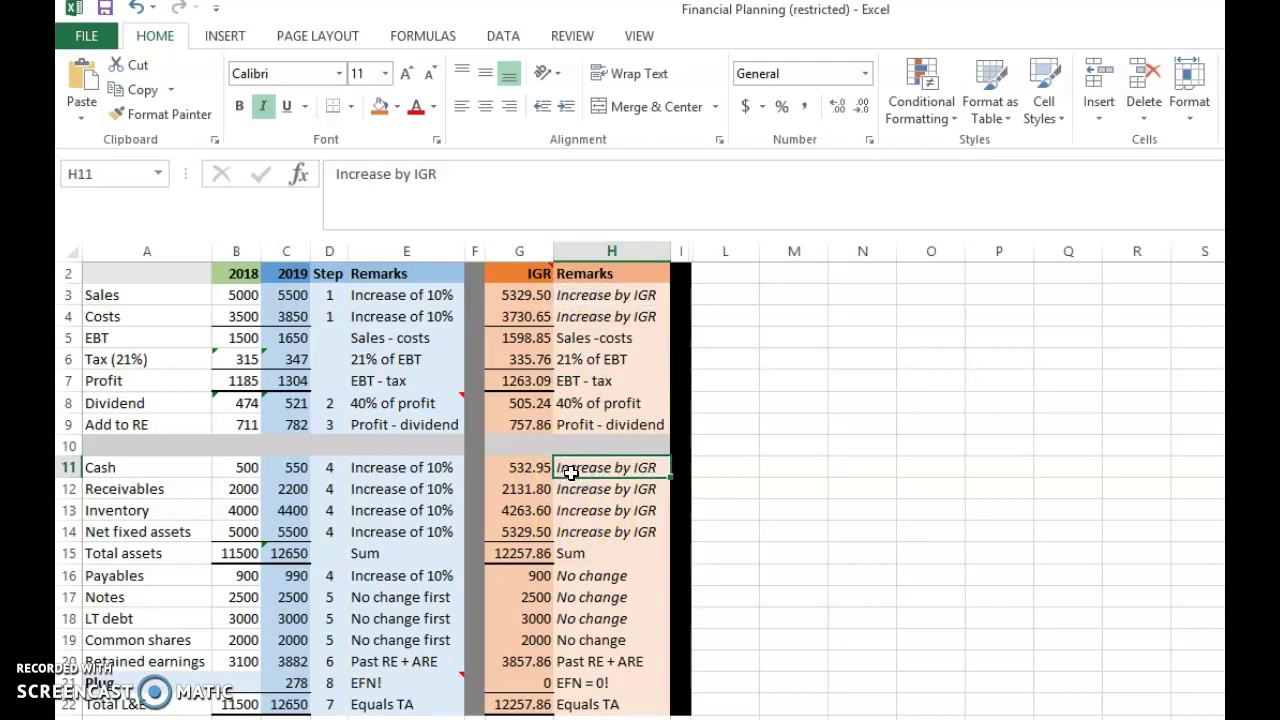
drag(523, 577, 524, 640)
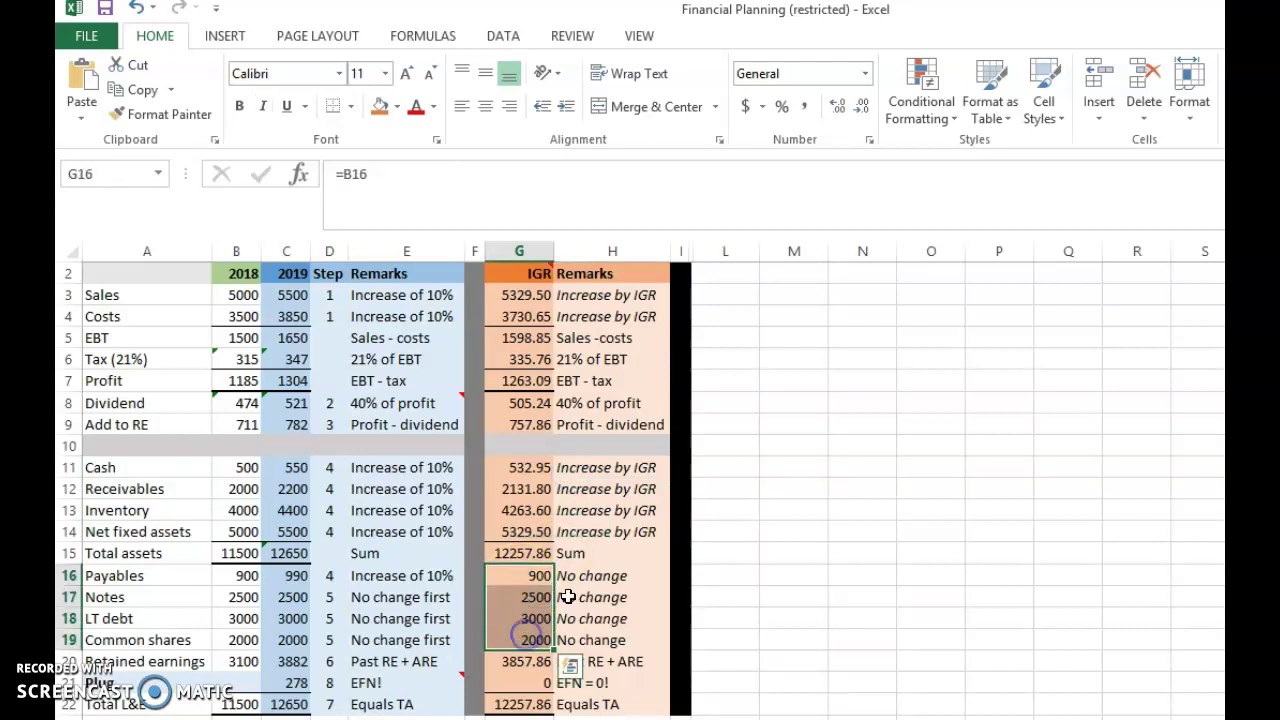
Step: Compare the No change remarks and IGR Payables–Common shares cells with the 2018 values
click(568, 574)
drag(568, 573, 574, 640)
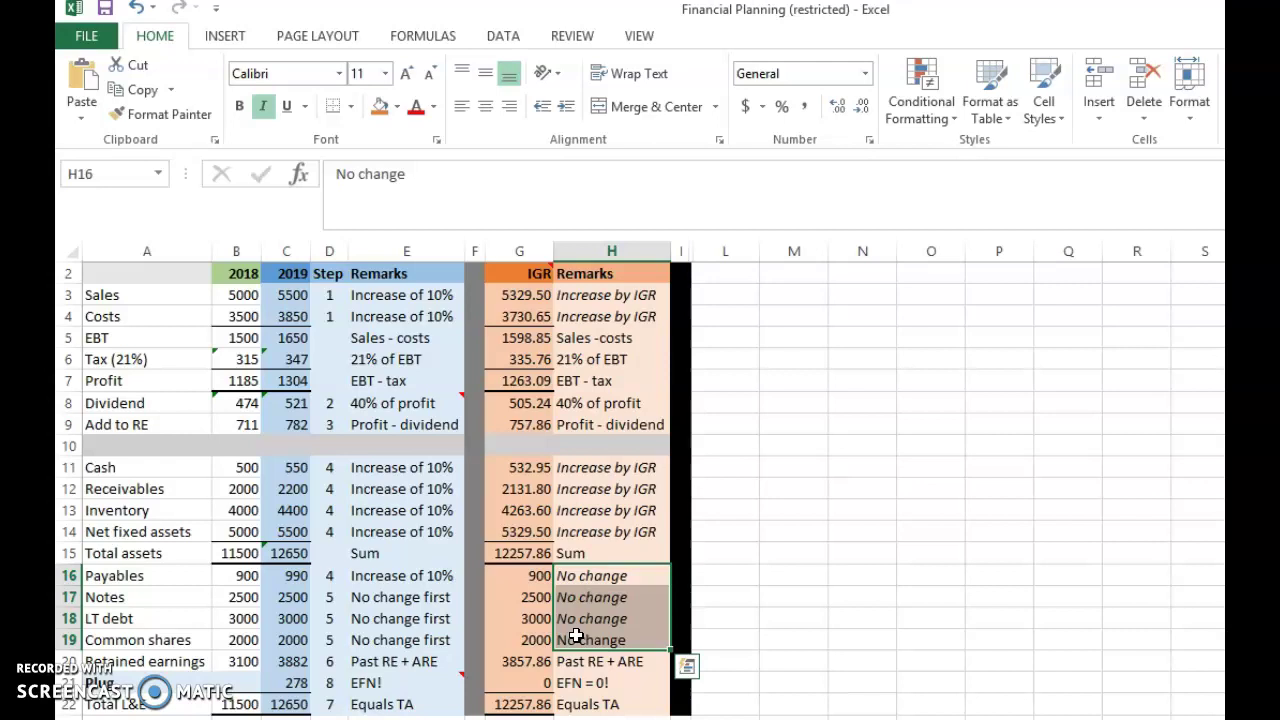
click(535, 574)
drag(535, 574, 532, 638)
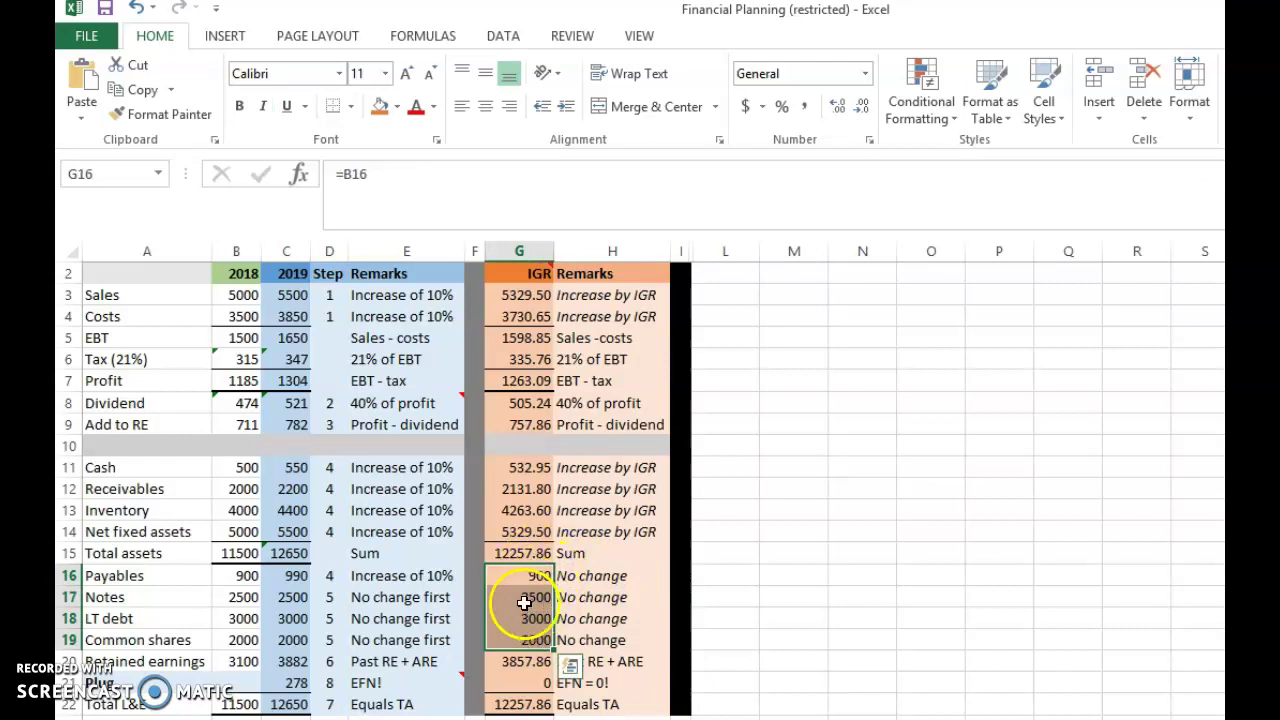
drag(243, 575, 250, 640)
Step: Fill G16's =B16 formula down to G19, giving 900, 2500, 3000 and 2000
click(532, 576)
drag(536, 596, 532, 638)
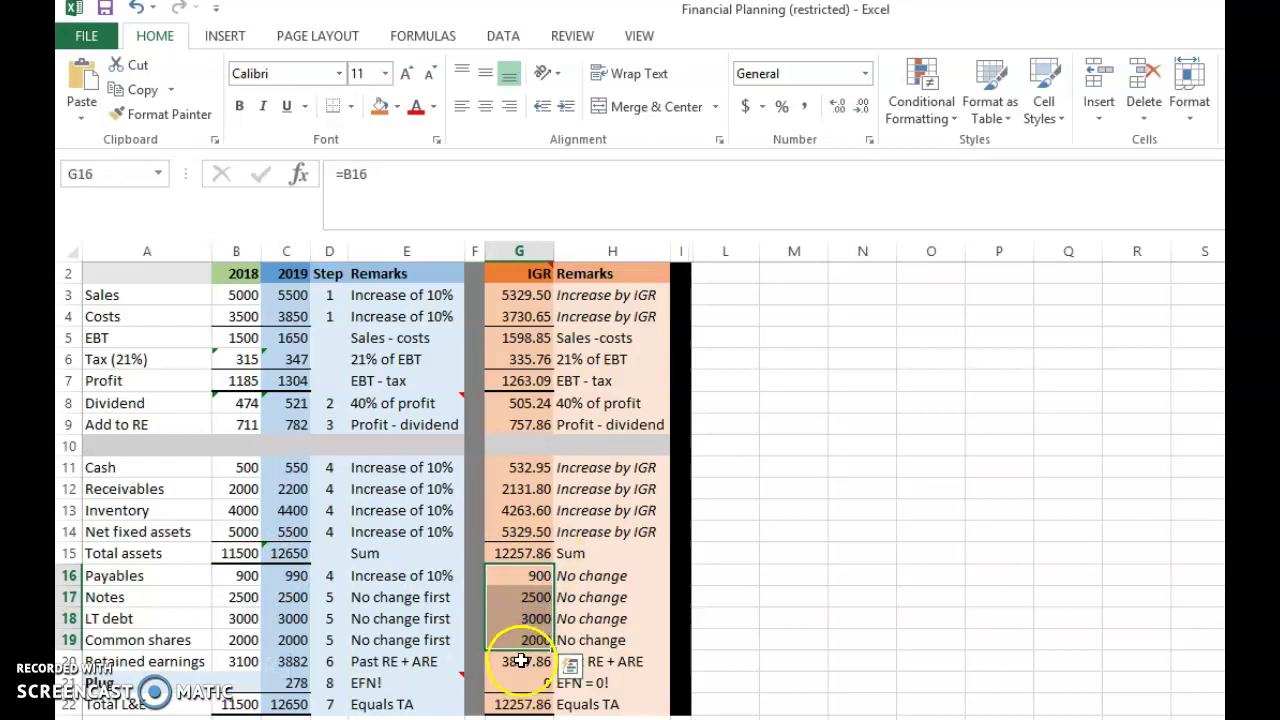
click(521, 661)
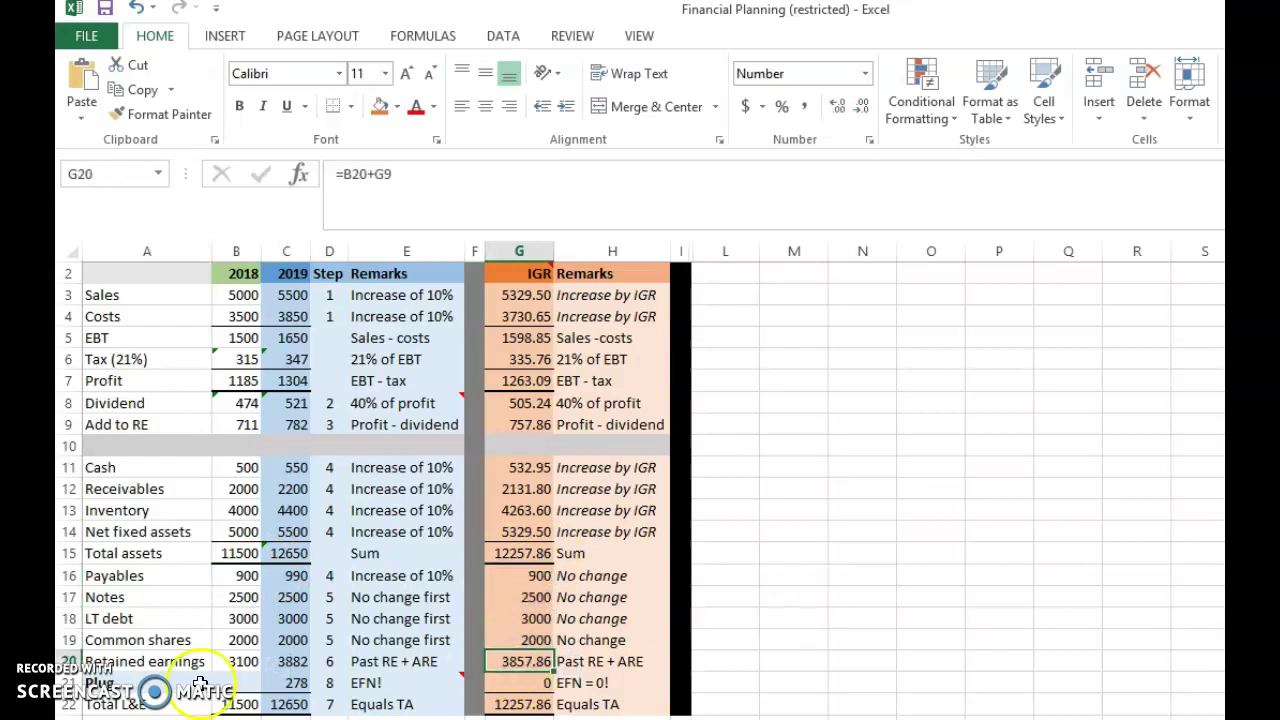
click(238, 660)
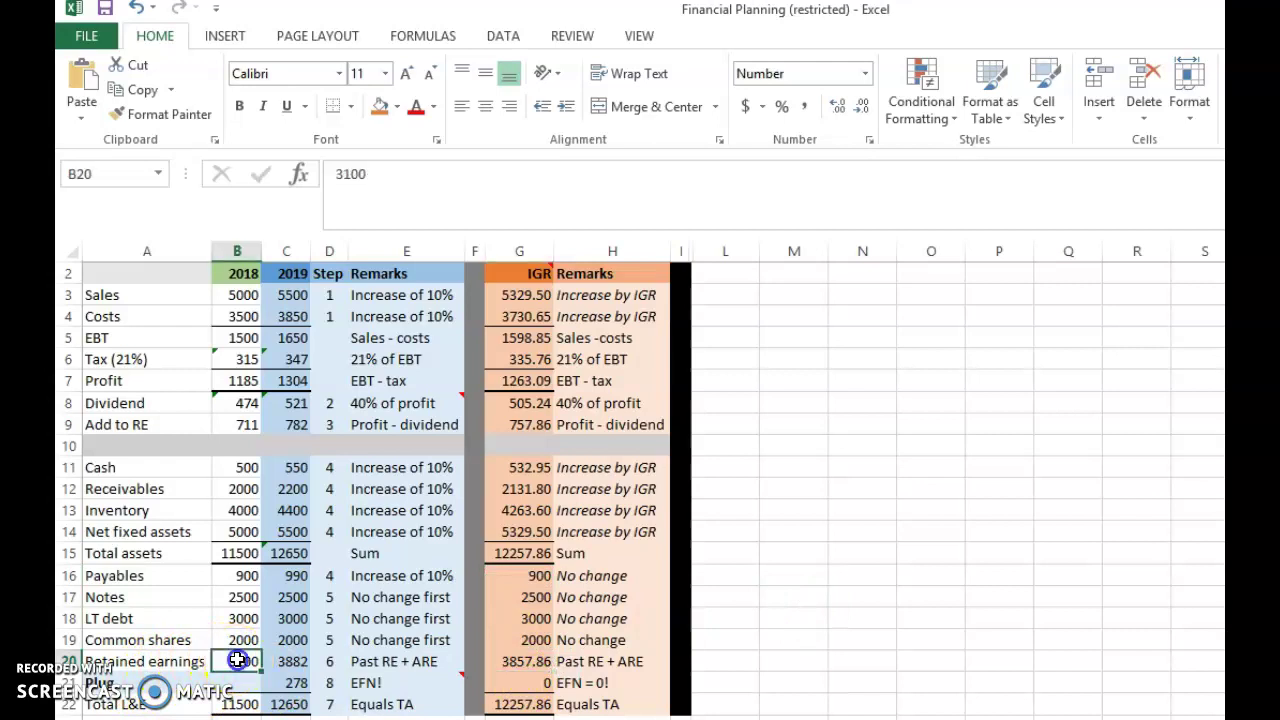
click(538, 424)
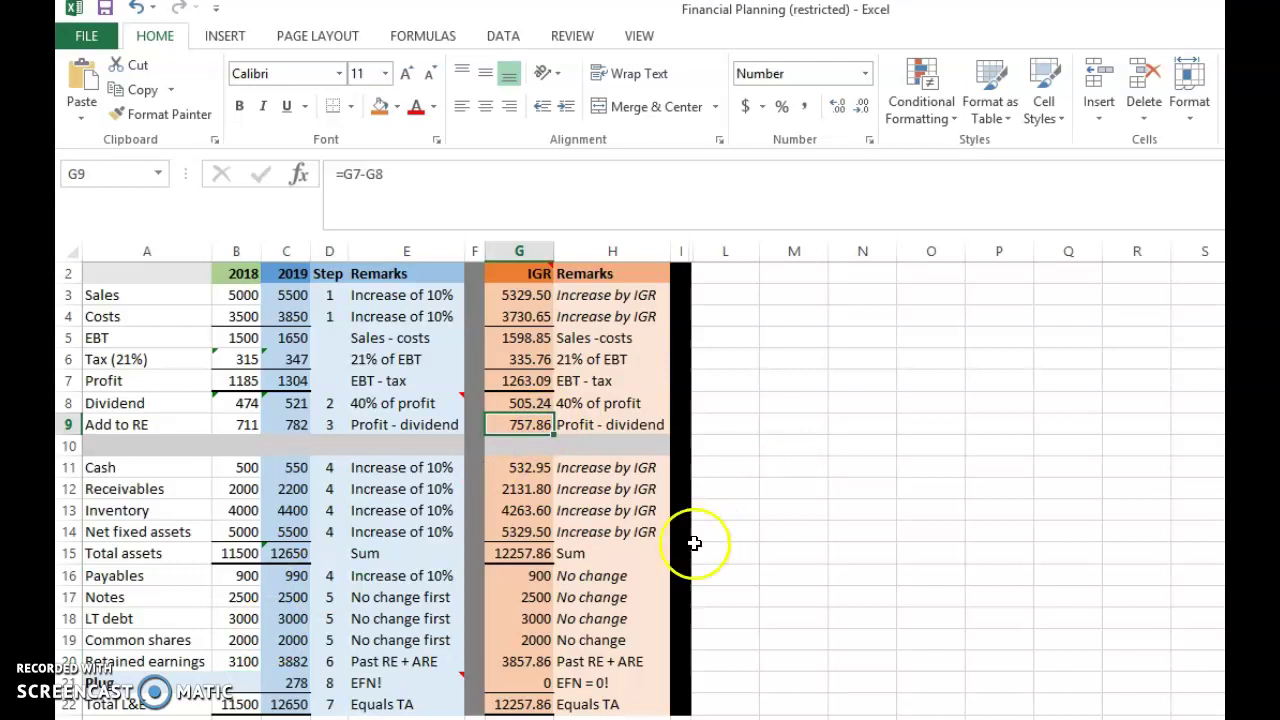
click(523, 661)
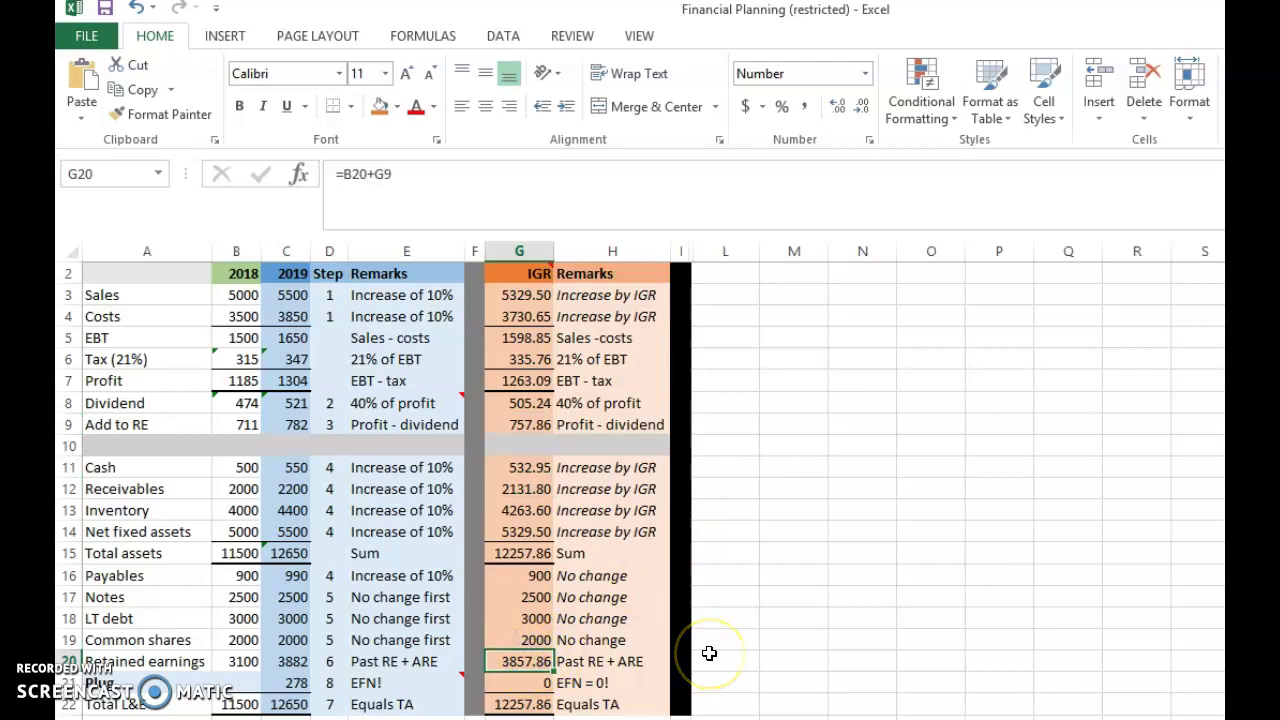
click(521, 576)
drag(521, 576, 523, 664)
click(523, 704)
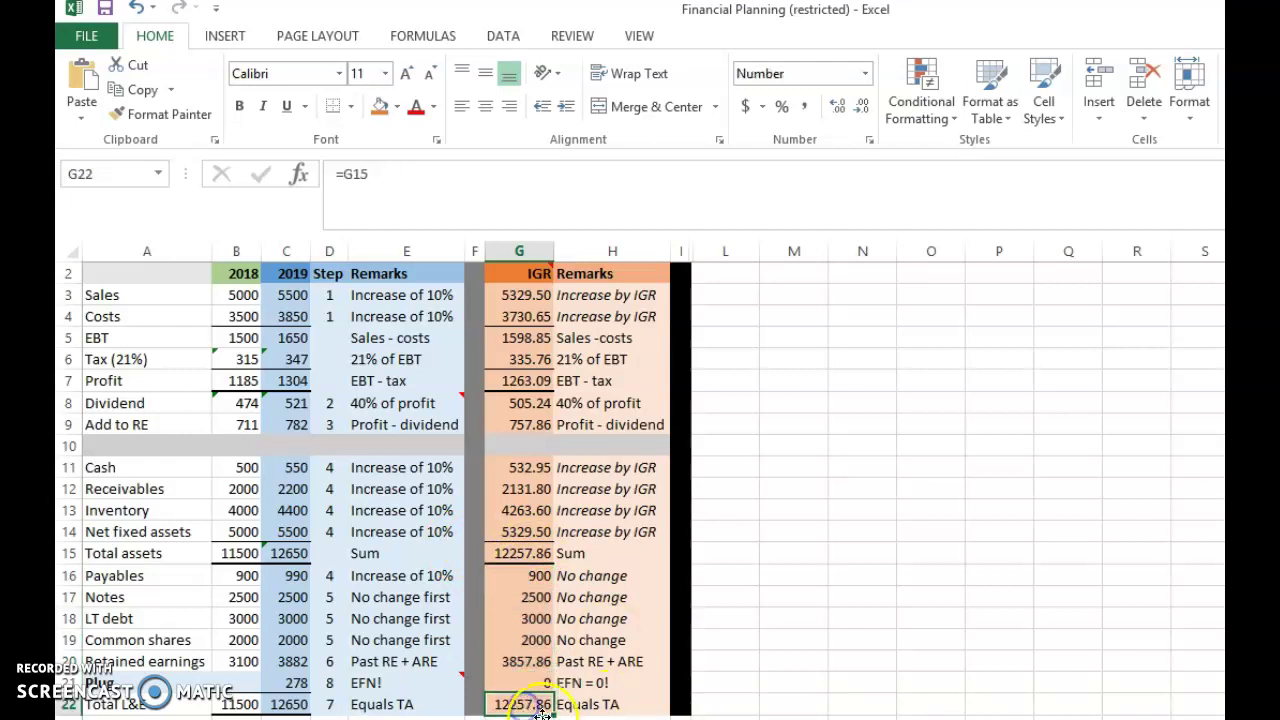
click(530, 554)
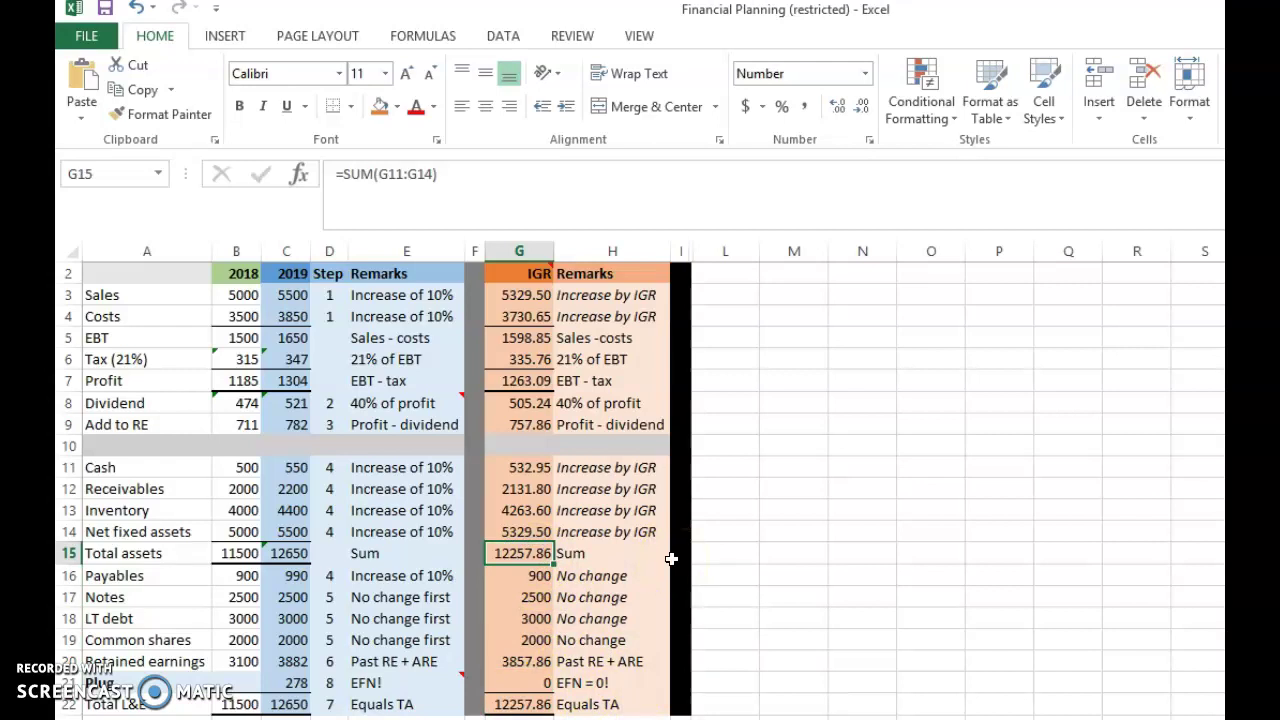
click(526, 684)
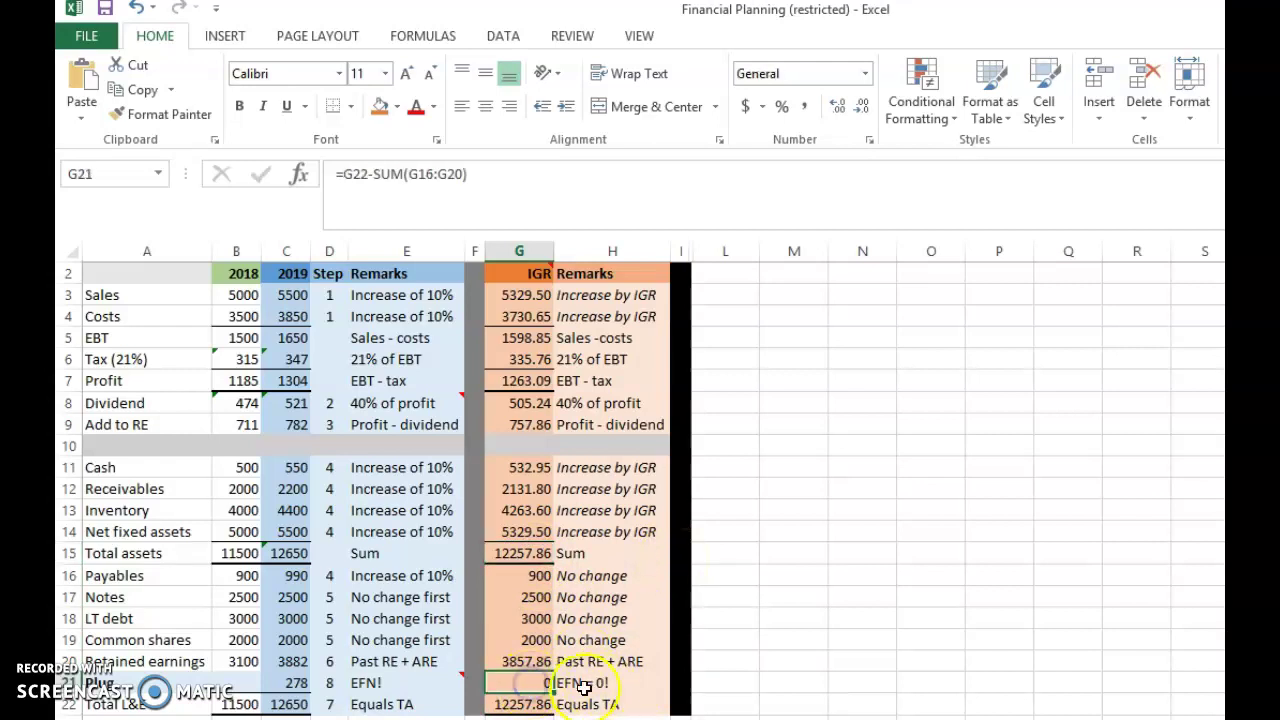
click(662, 686)
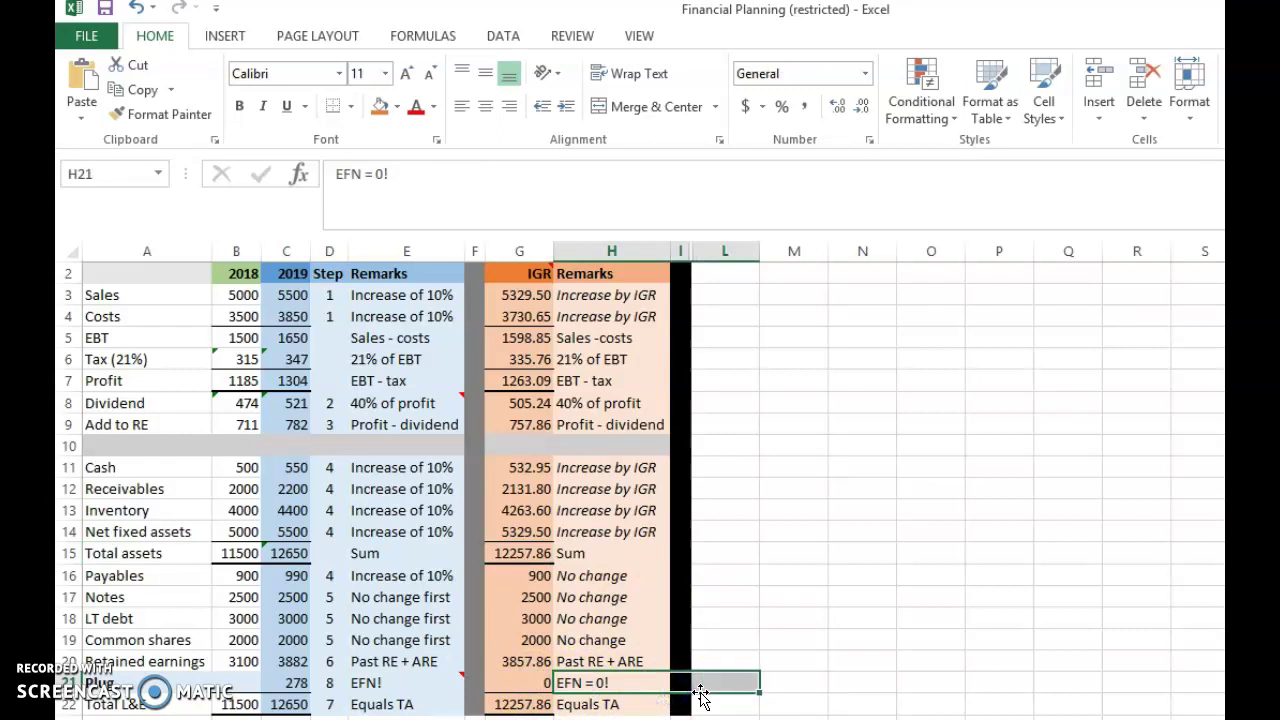
click(605, 684)
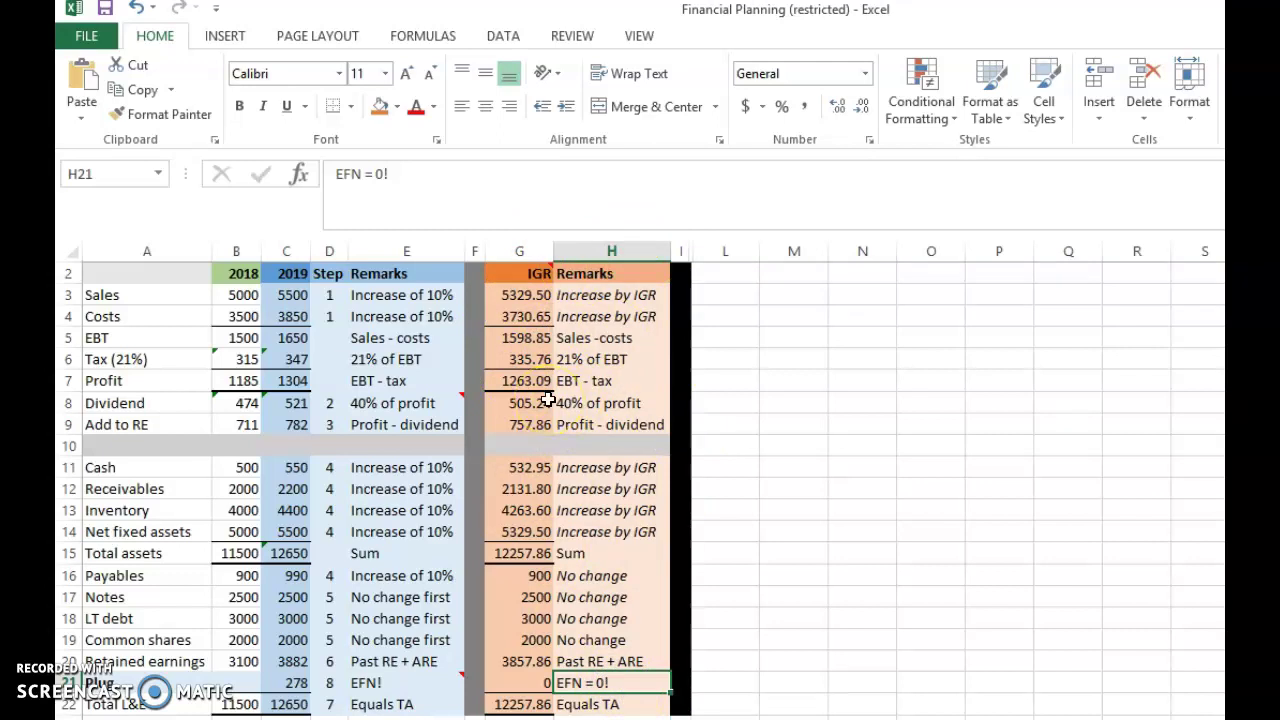
click(524, 297)
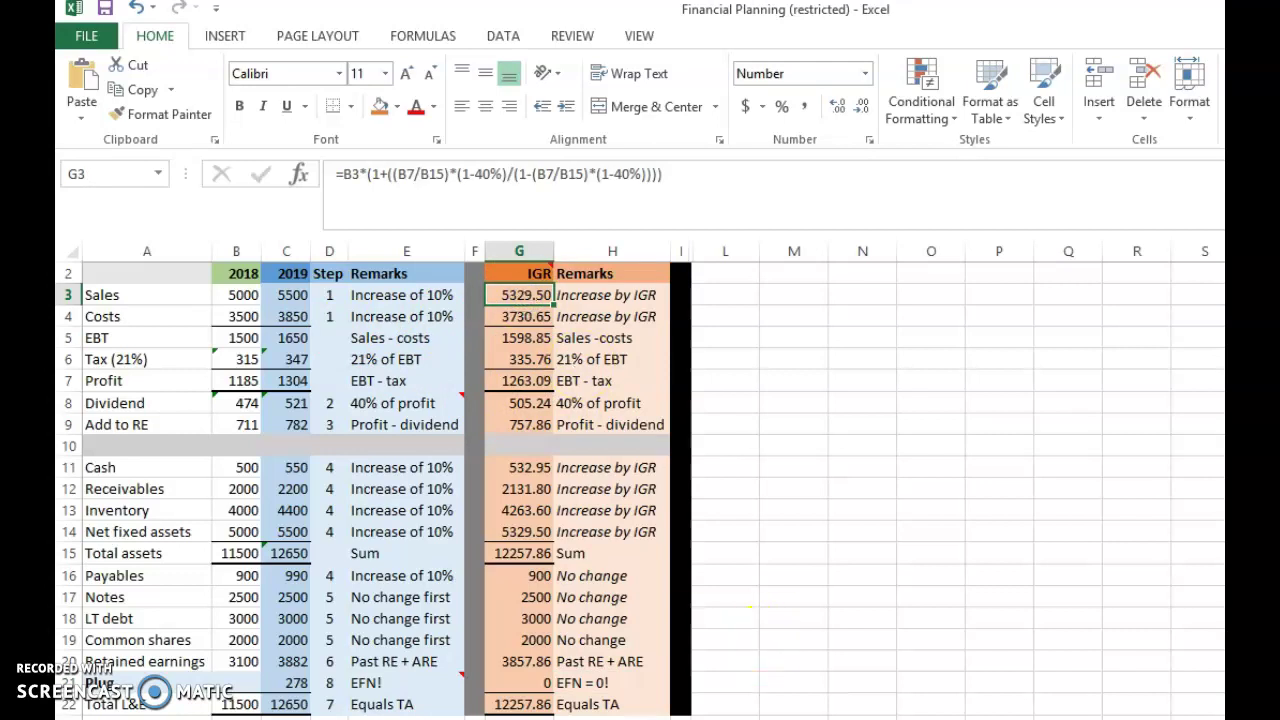
mouse_move(672, 715)
drag(523, 470, 524, 556)
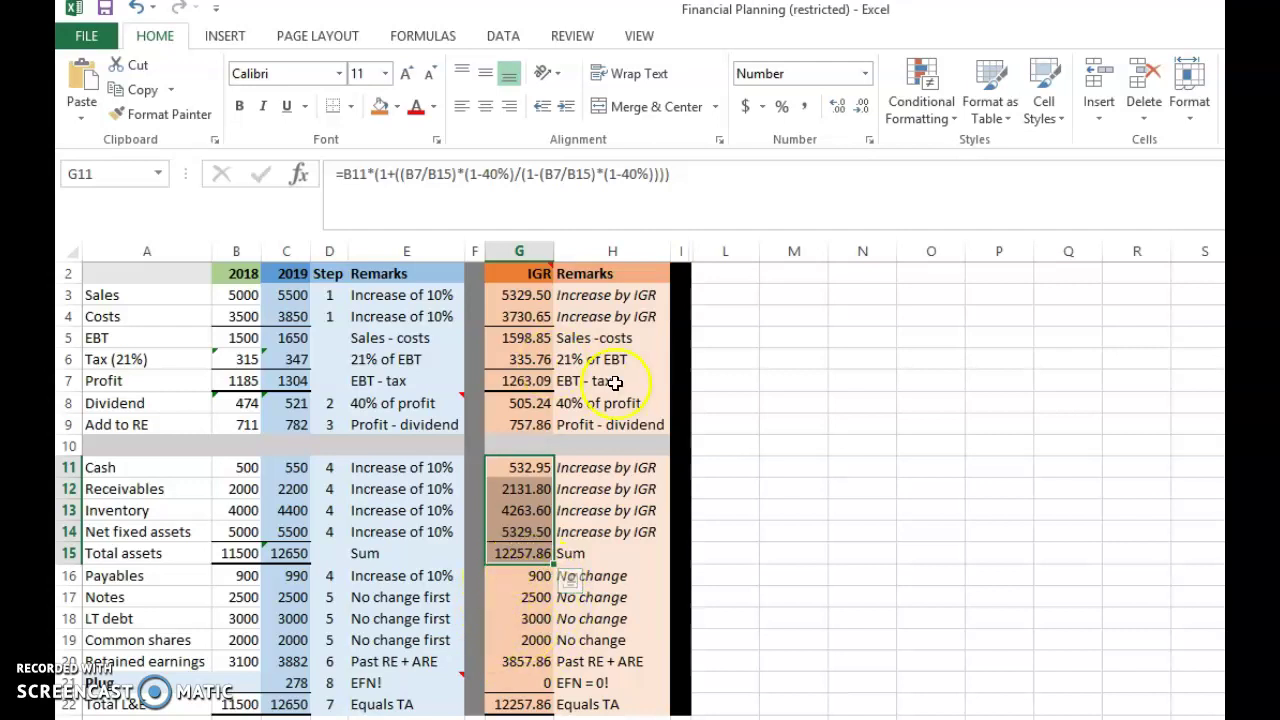
click(537, 423)
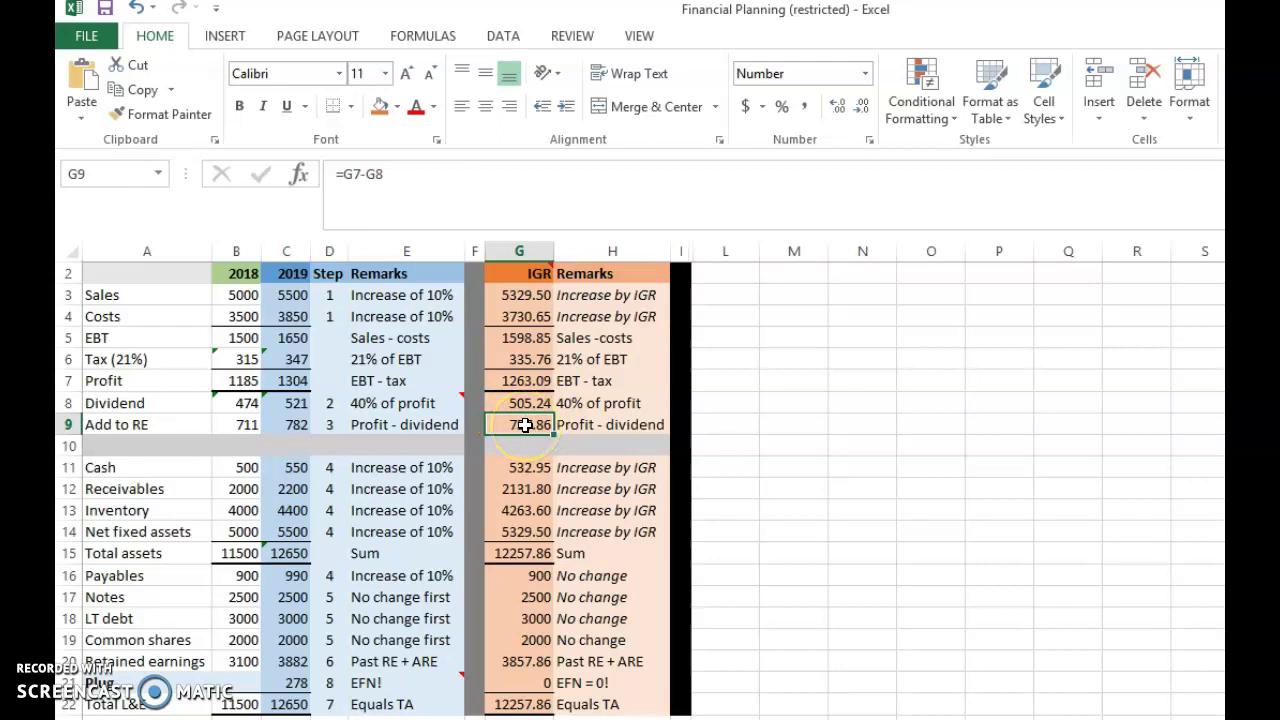
click(538, 662)
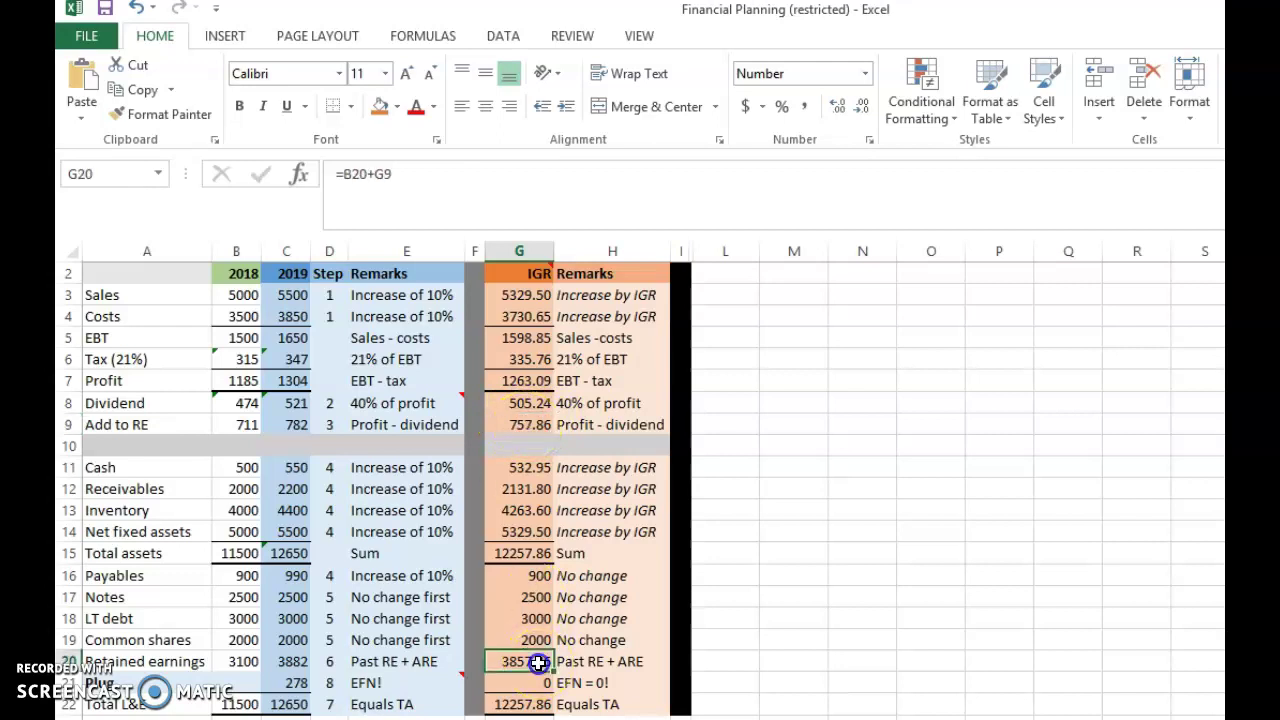
click(529, 547)
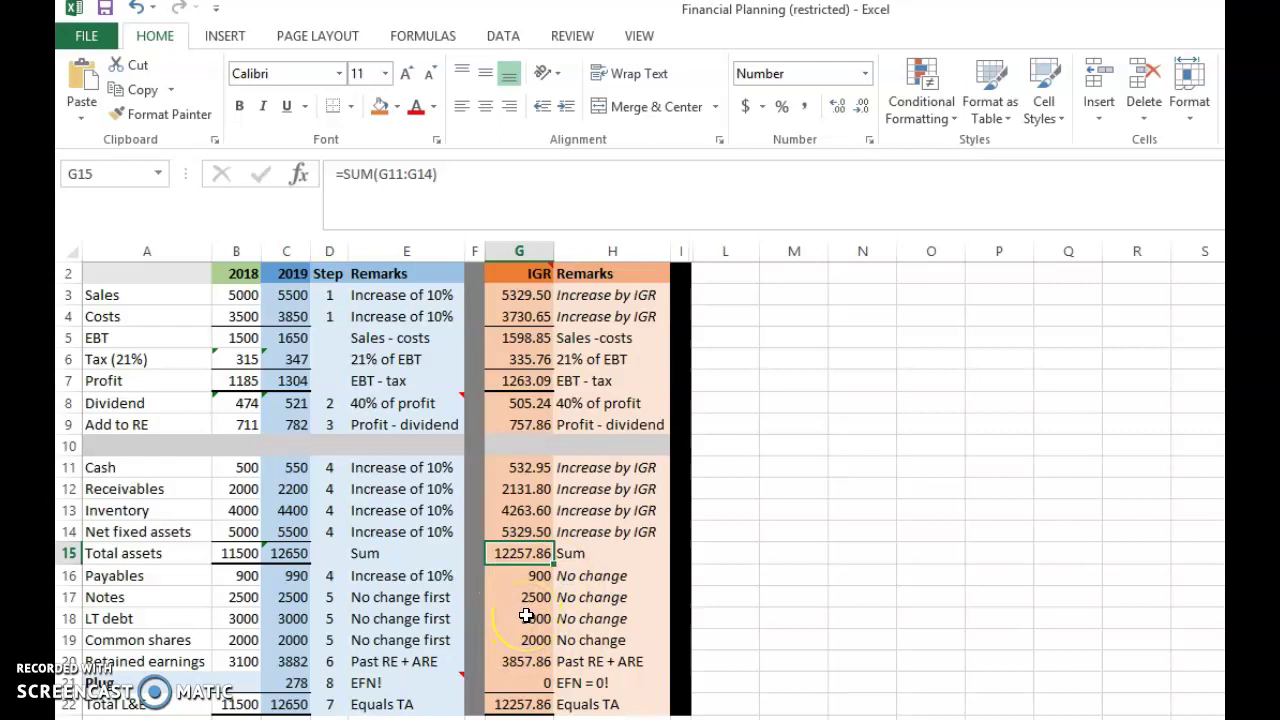
click(516, 270)
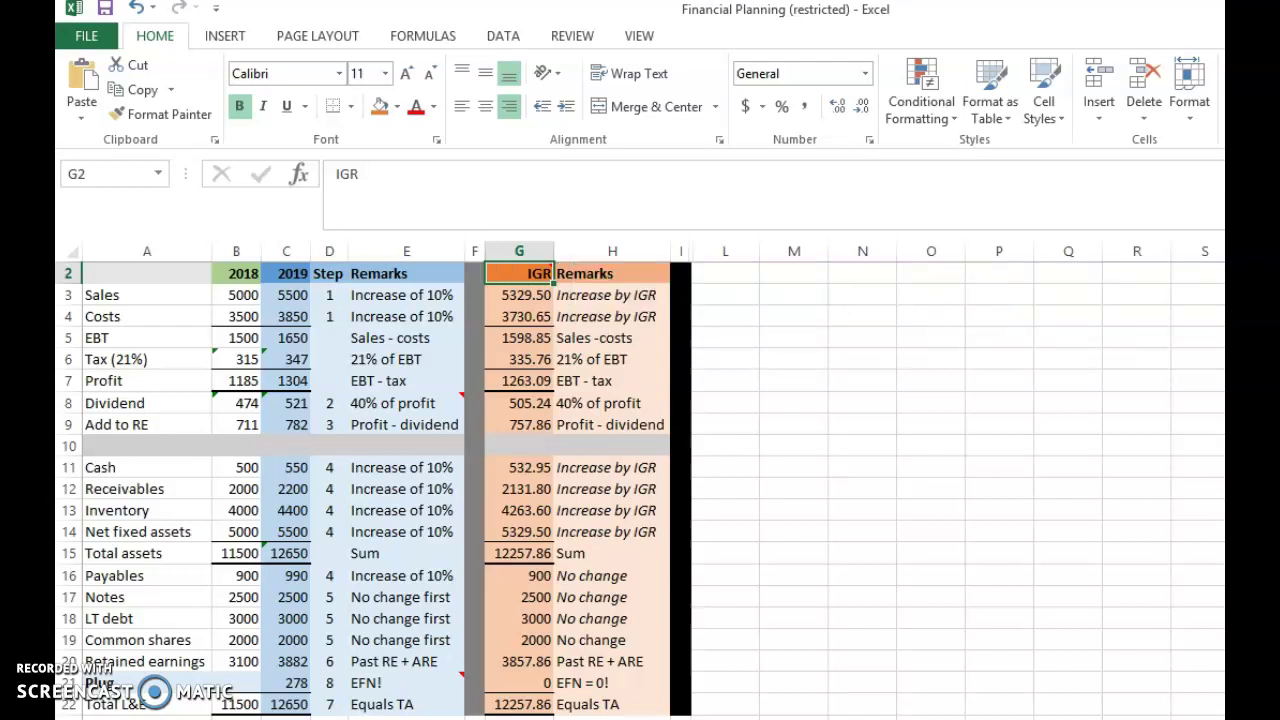
Step: Display G2's note on the 6.74% internal growth rate, then switch to the PowerPoint IGR slide
scroll(640, 490, up, 1)
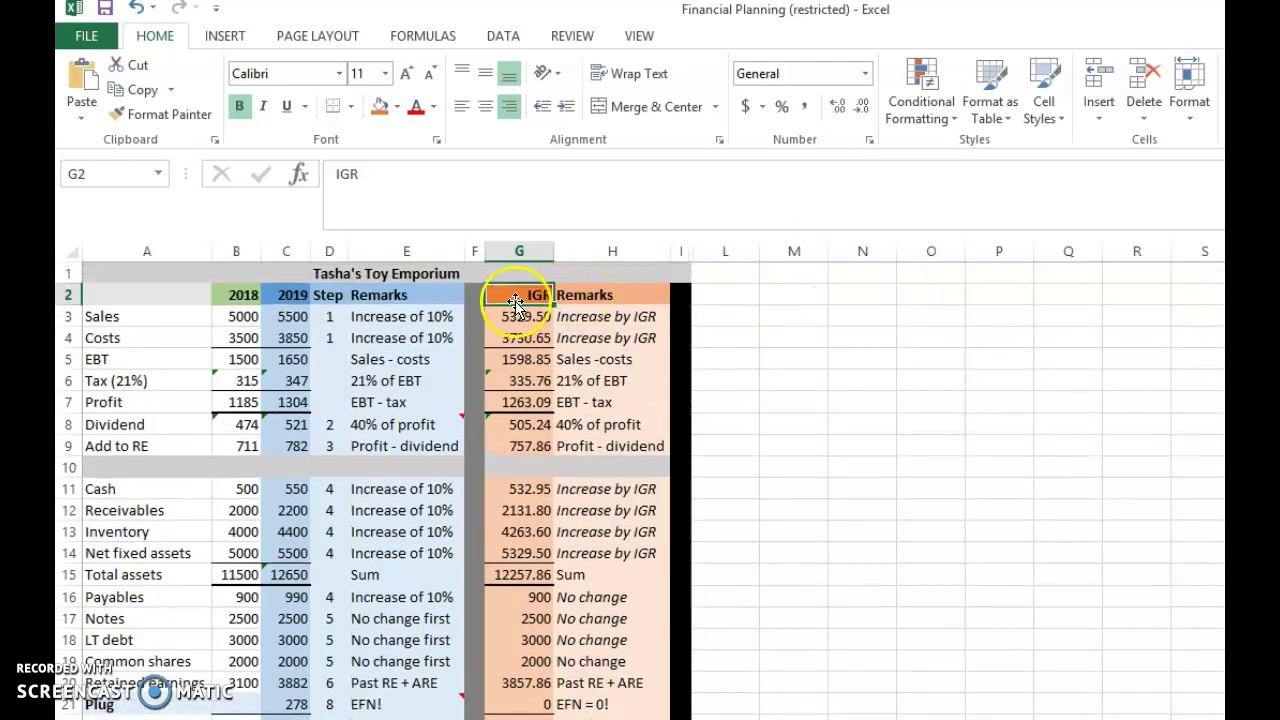
mouse_move(507, 300)
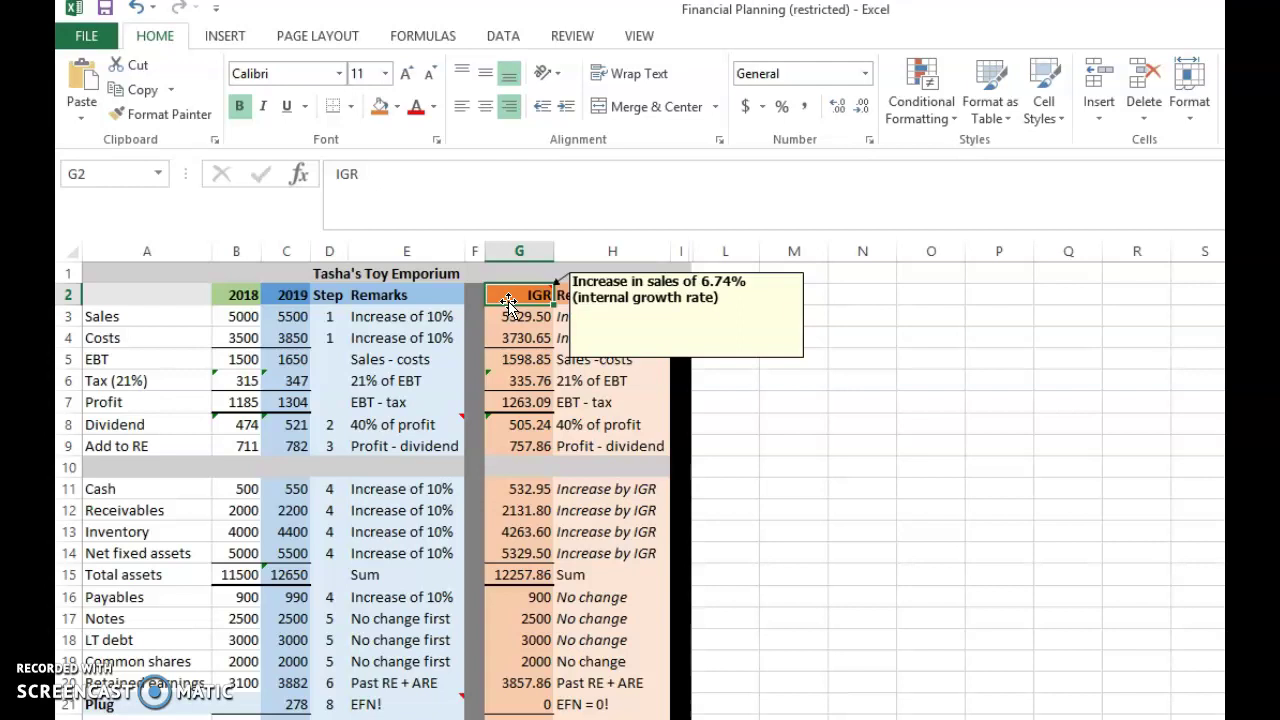
click(508, 298)
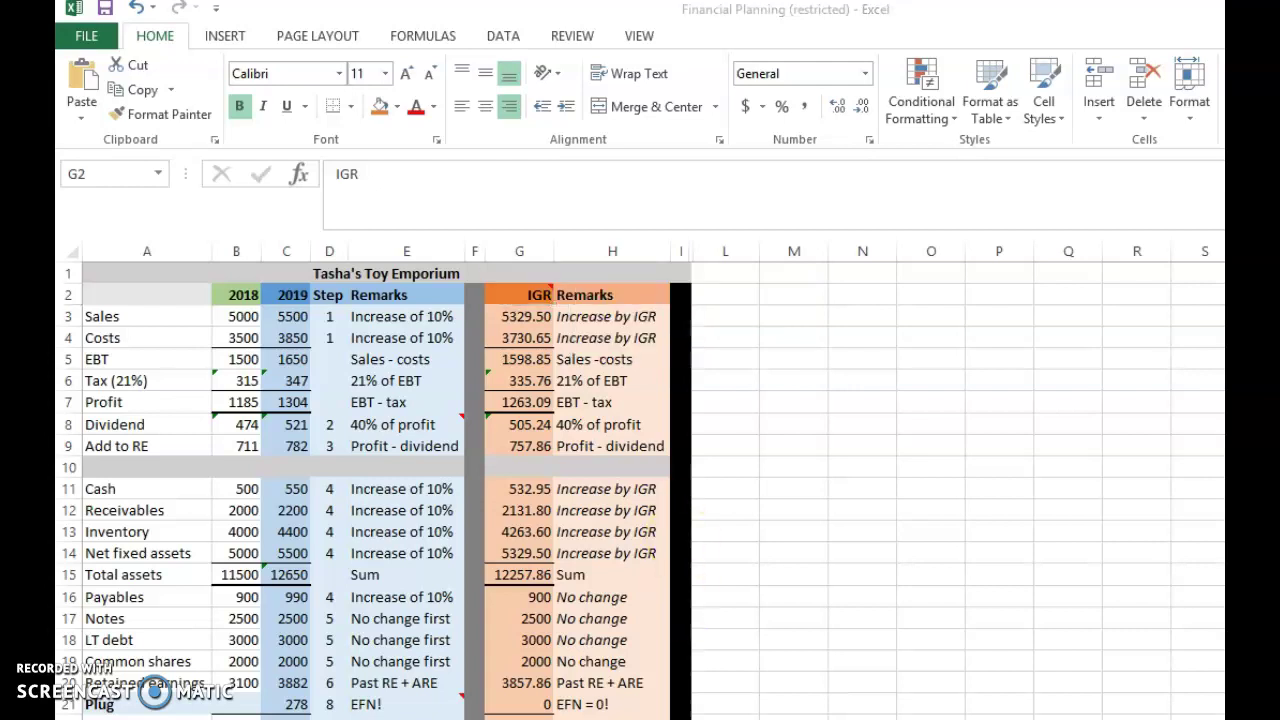
key(alt+Tab)
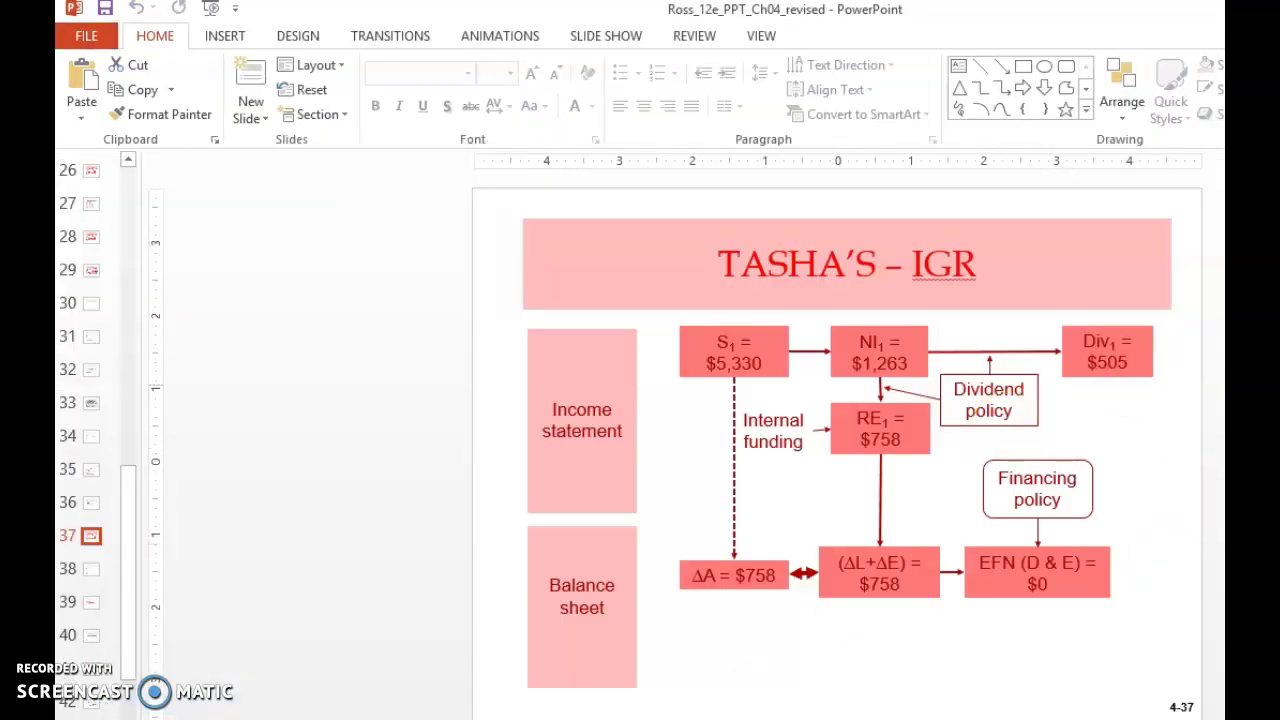